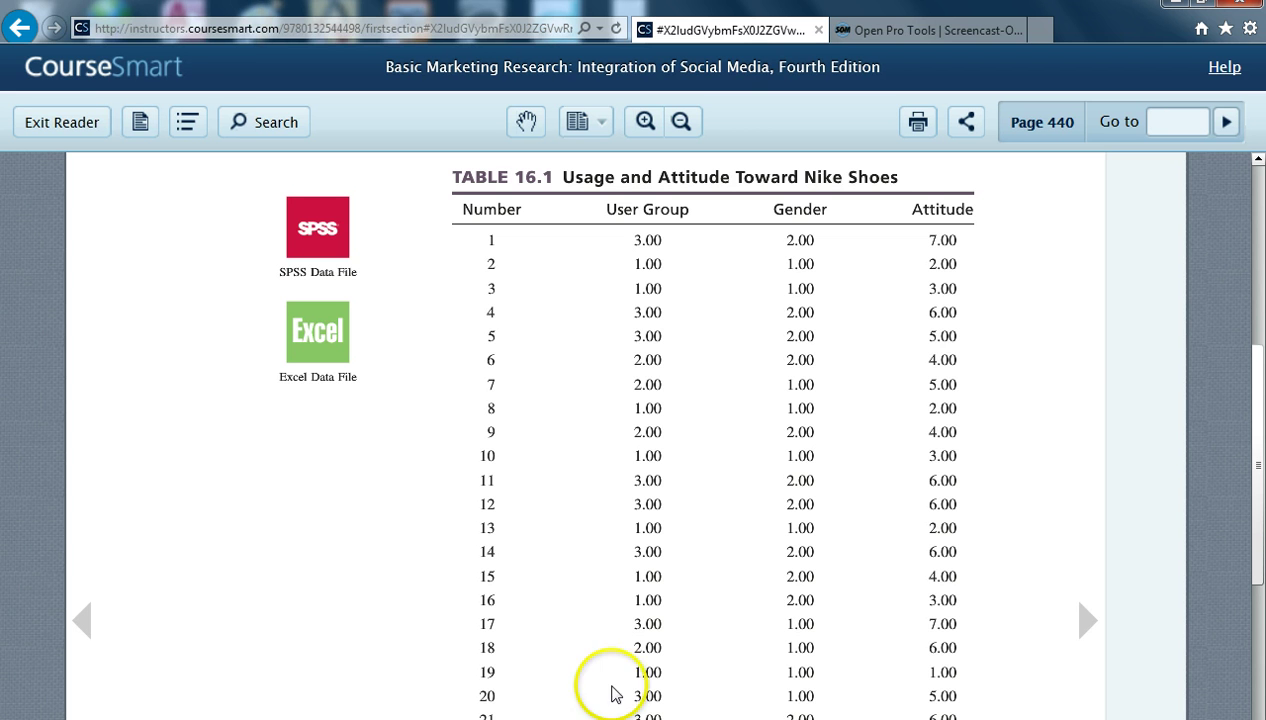
- Review textbook pages 439–441 (Table 16.1, Figure 16.3), then switch to PowerPoint slide 58
{"action": "left_click", "coordinate": [1086, 622]}
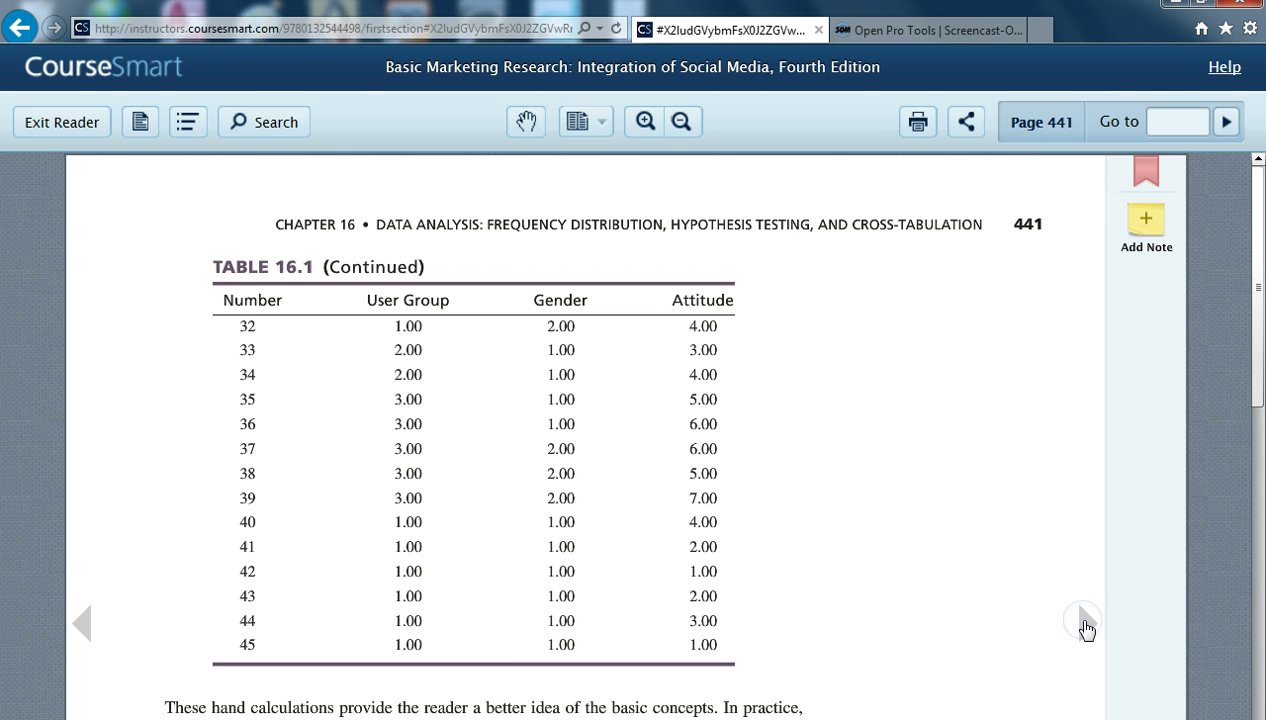
{"action": "left_click", "coordinate": [82, 624]}
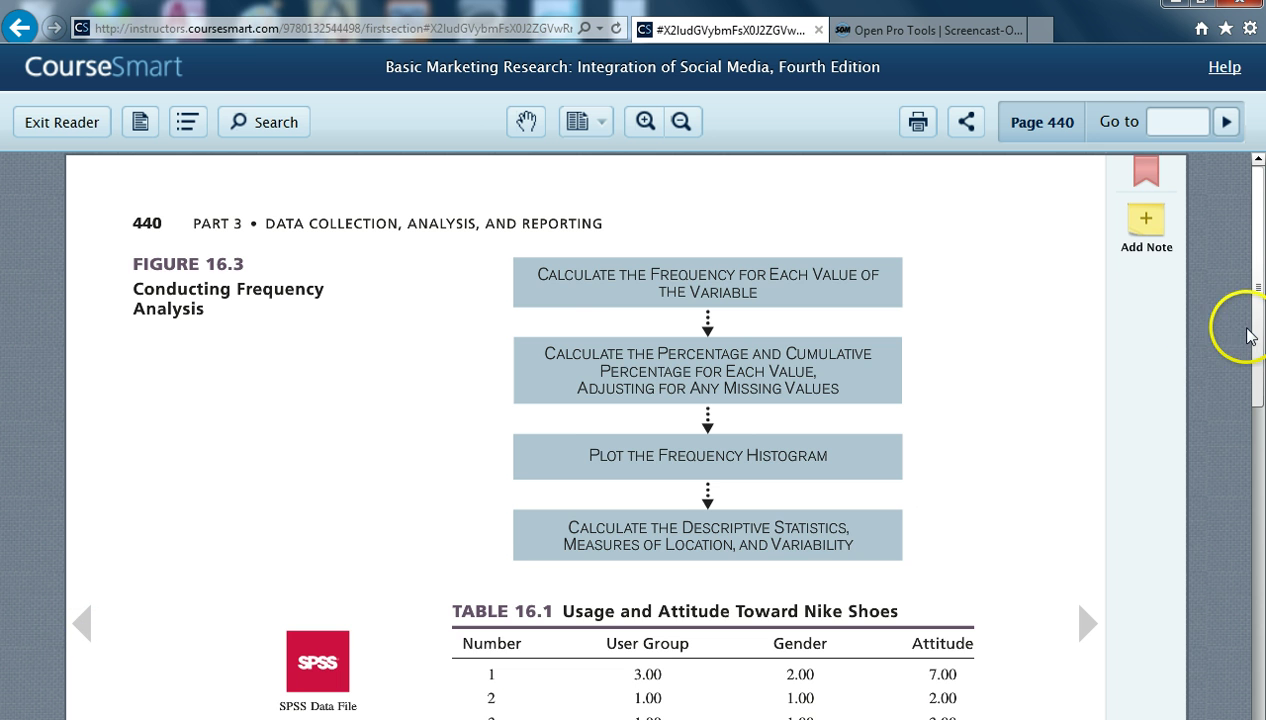
{"action": "left_click_drag", "start_coordinate": [1258, 325], "coordinate": [1262, 511]}
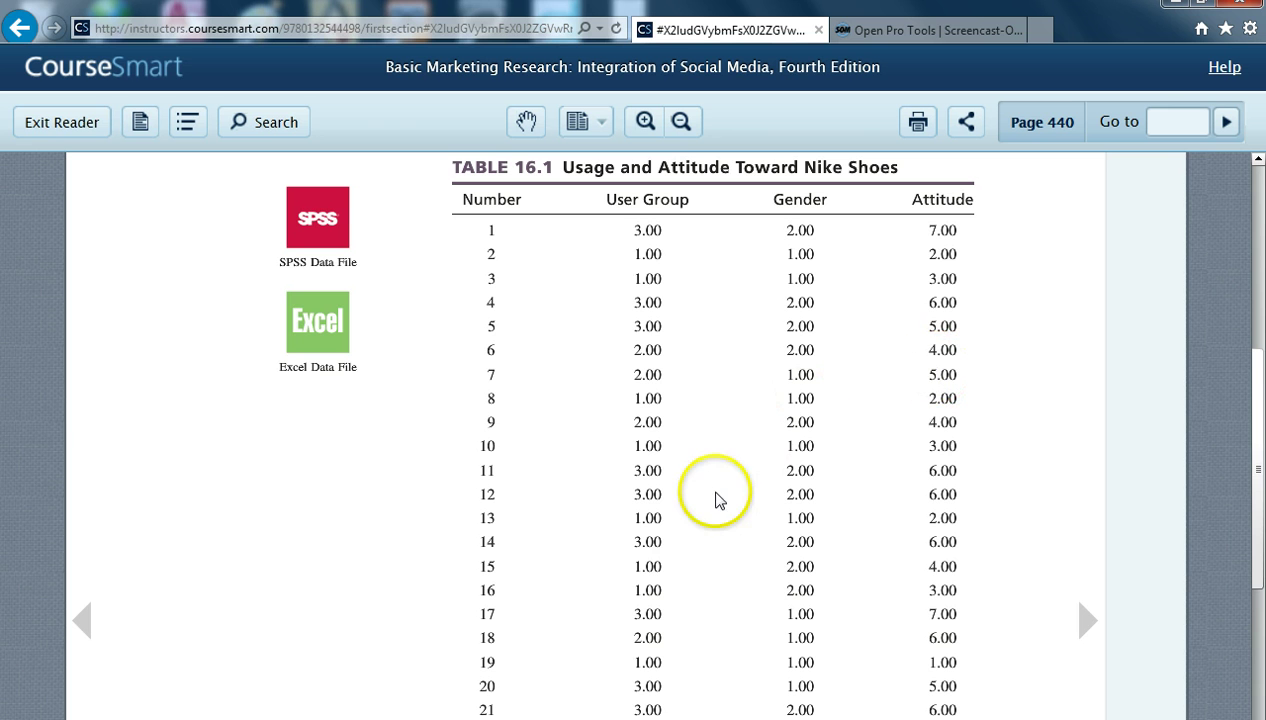
{"action": "left_click", "coordinate": [85, 624]}
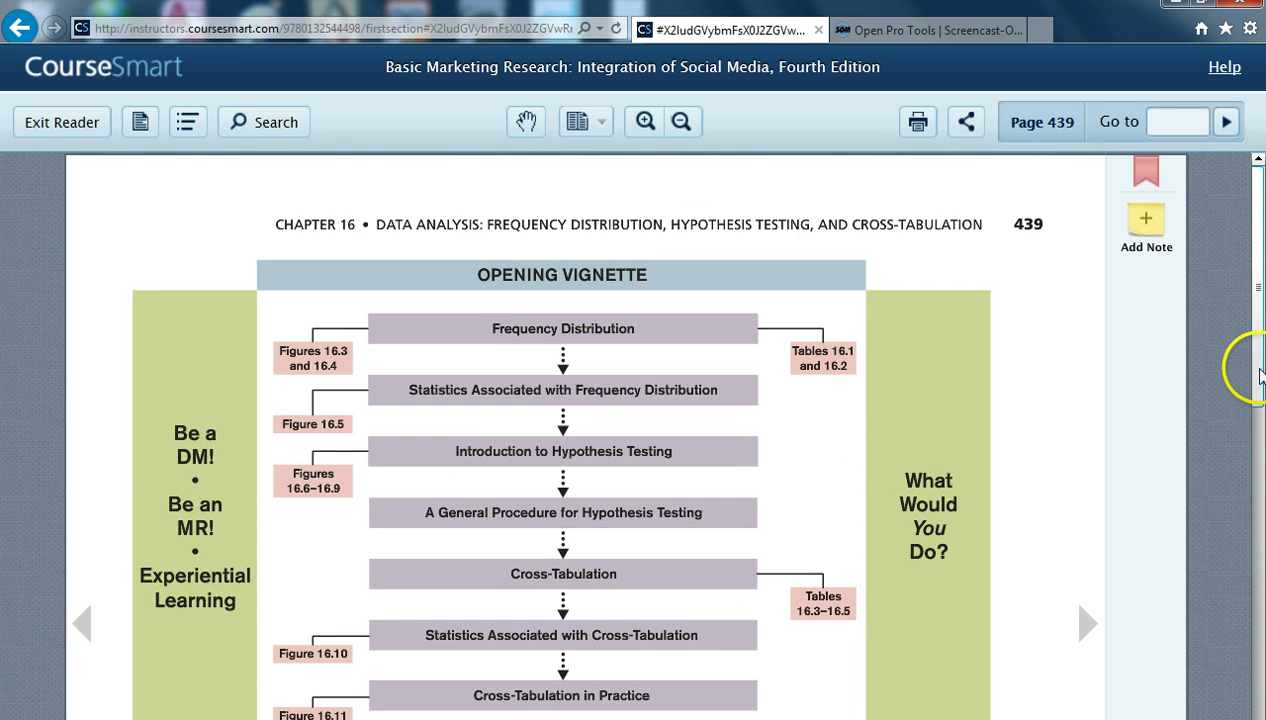
{"action": "left_click_drag", "start_coordinate": [1258, 372], "coordinate": [1260, 655]}
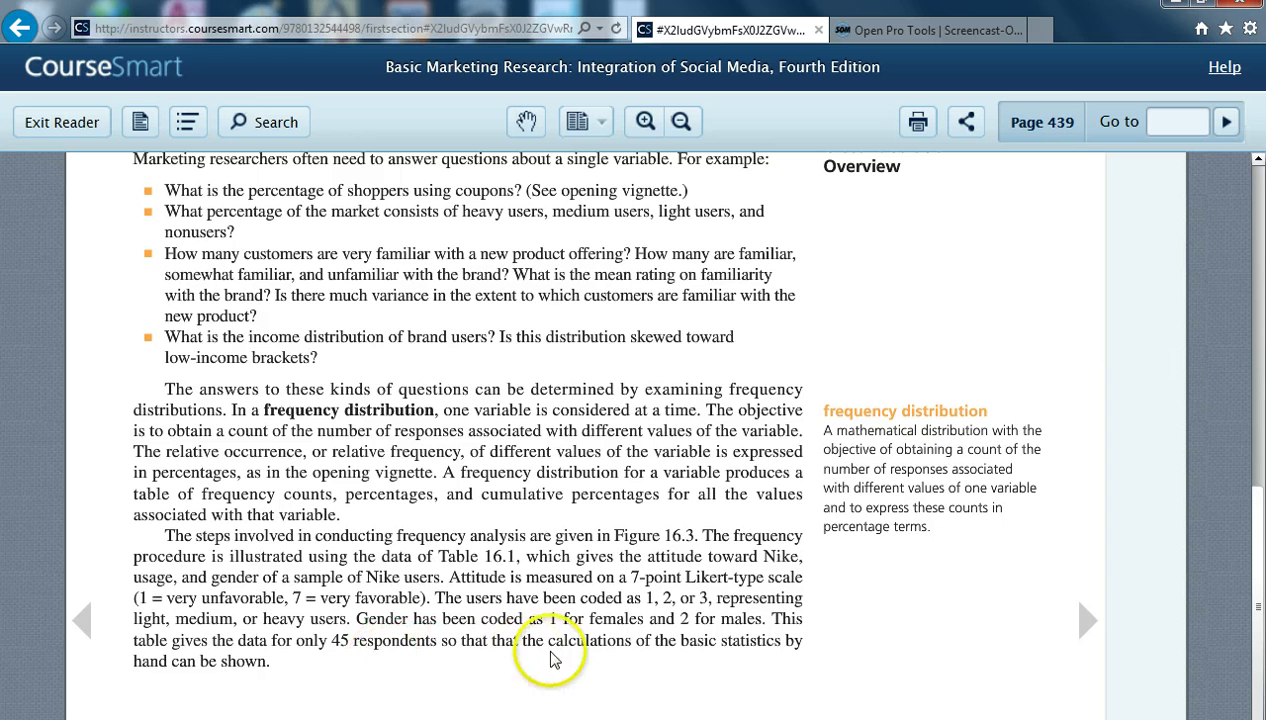
{"action": "left_click", "coordinate": [1088, 620]}
{"action": "left_click_drag", "start_coordinate": [1257, 329], "coordinate": [1260, 522]}
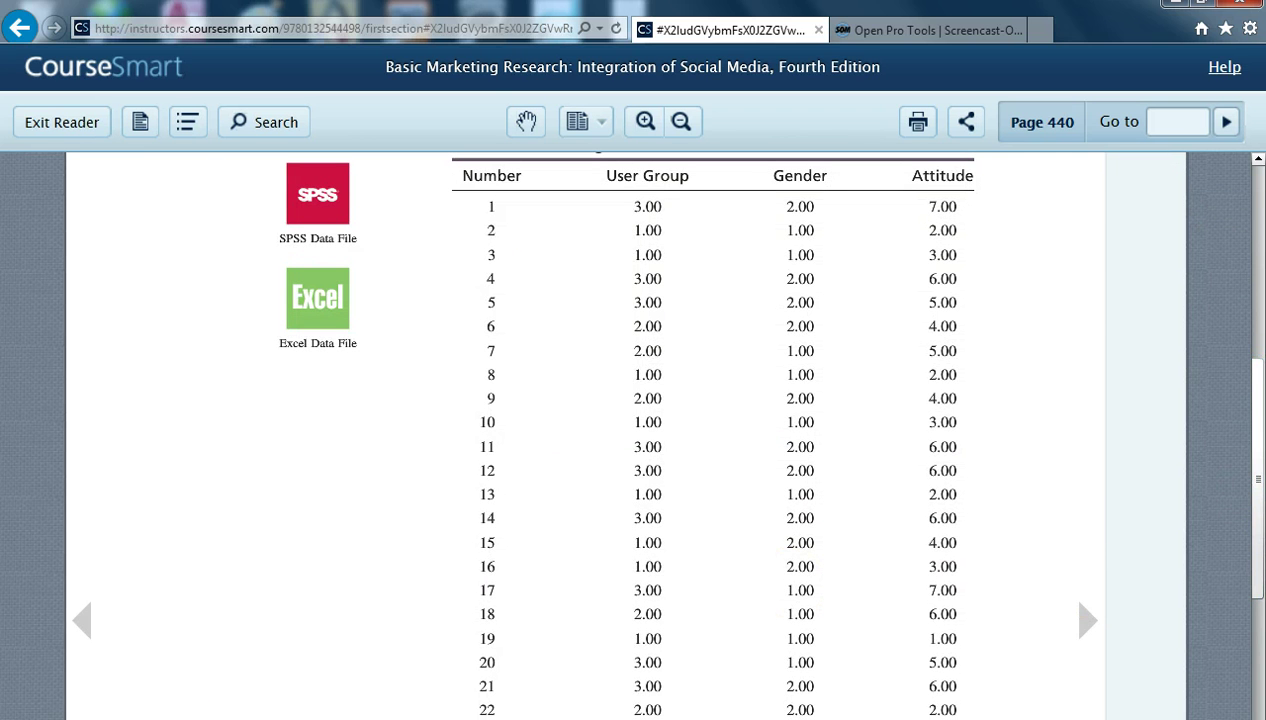
{"action": "key", "text": "alt+Tab"}
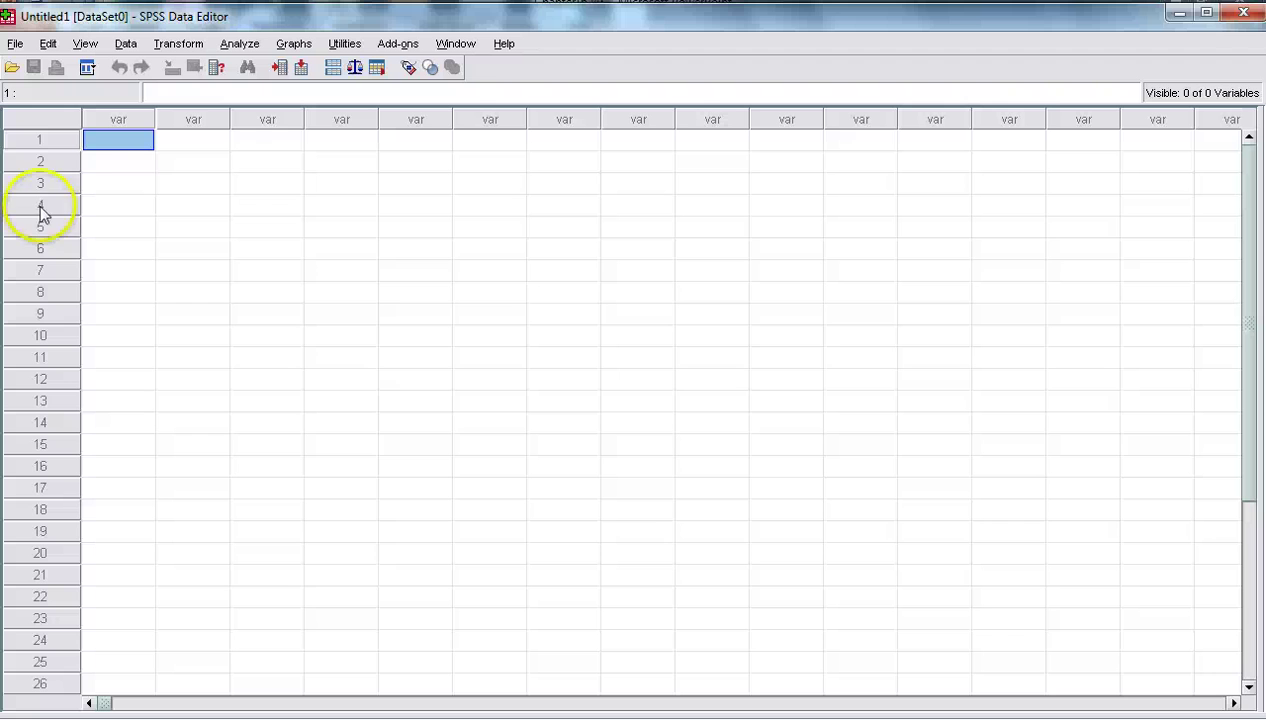
- Open the data file Table_16.1_Data.sav through File > Open > Data
{"action": "left_click", "coordinate": [15, 44]}
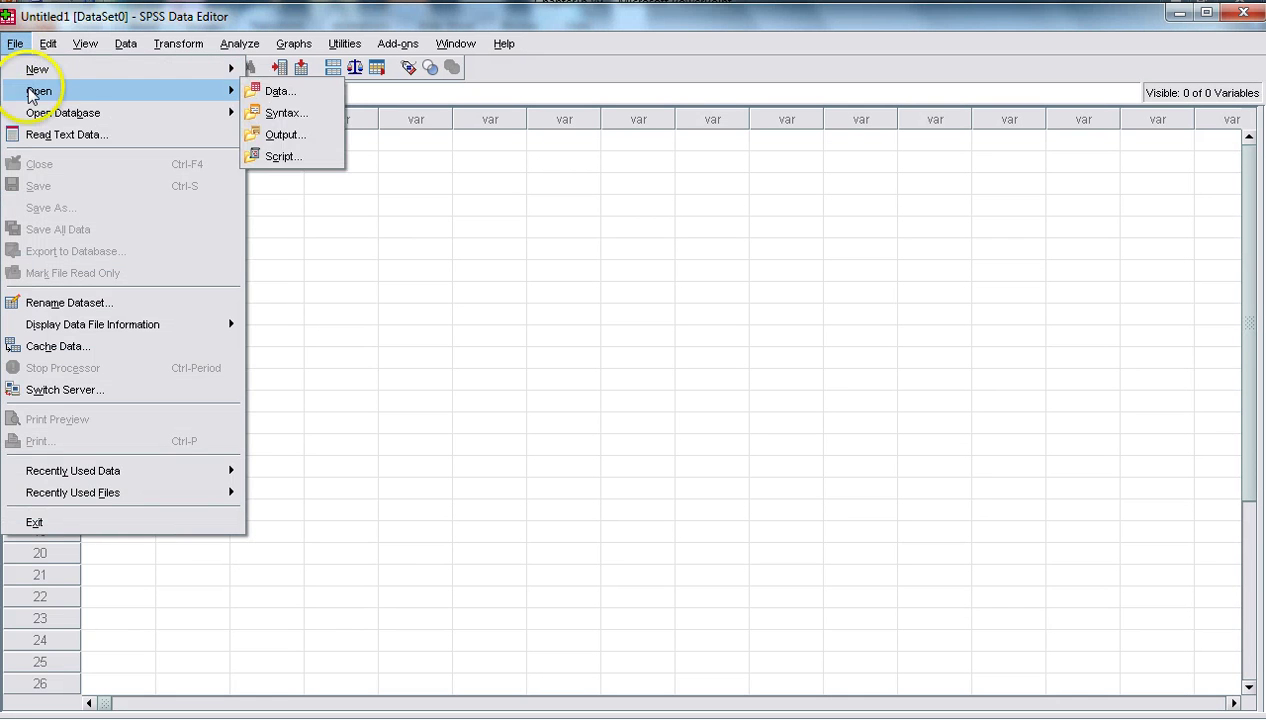
{"action": "mouse_move", "coordinate": [222, 97]}
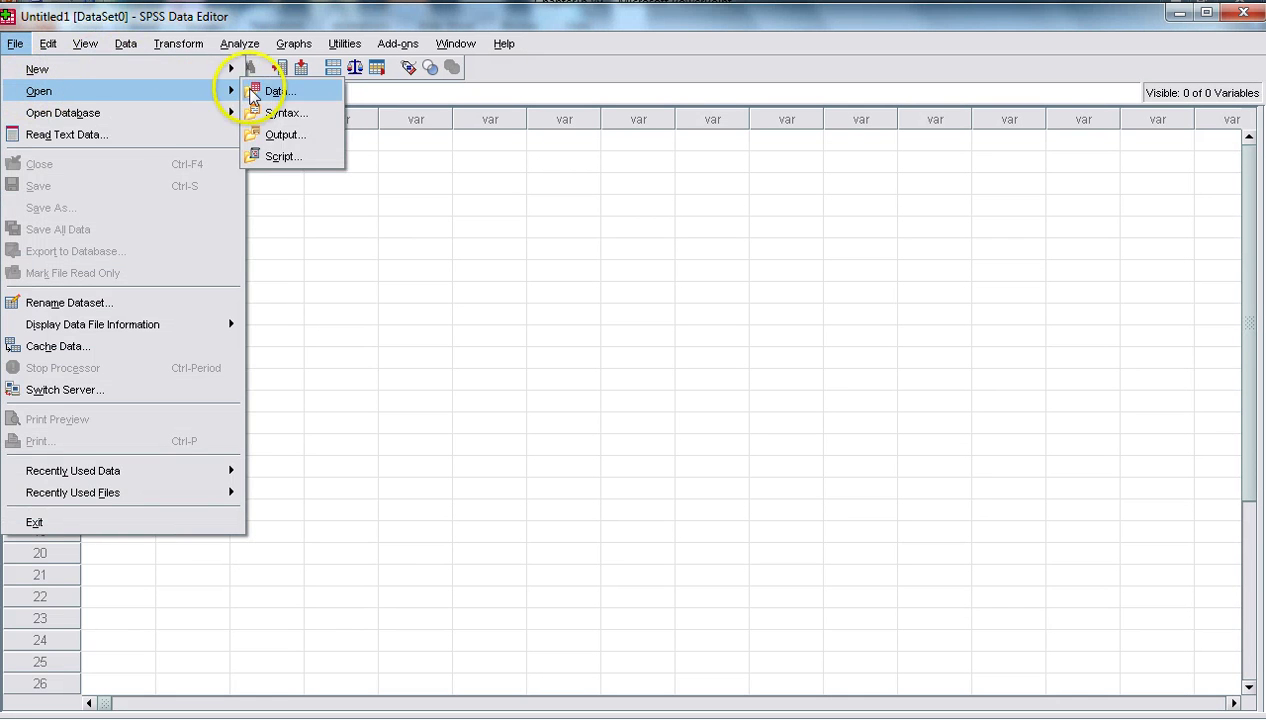
{"action": "left_click", "coordinate": [280, 91]}
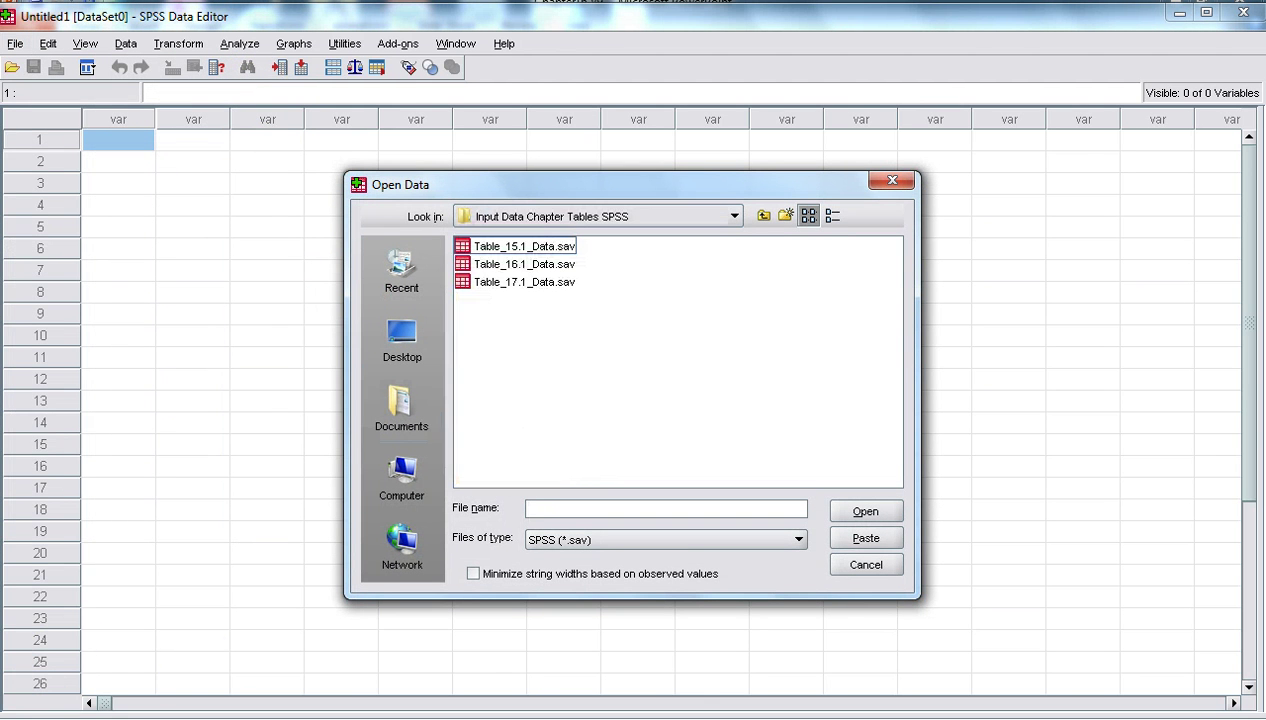
{"action": "left_click", "coordinate": [500, 265]}
{"action": "left_click", "coordinate": [865, 513]}
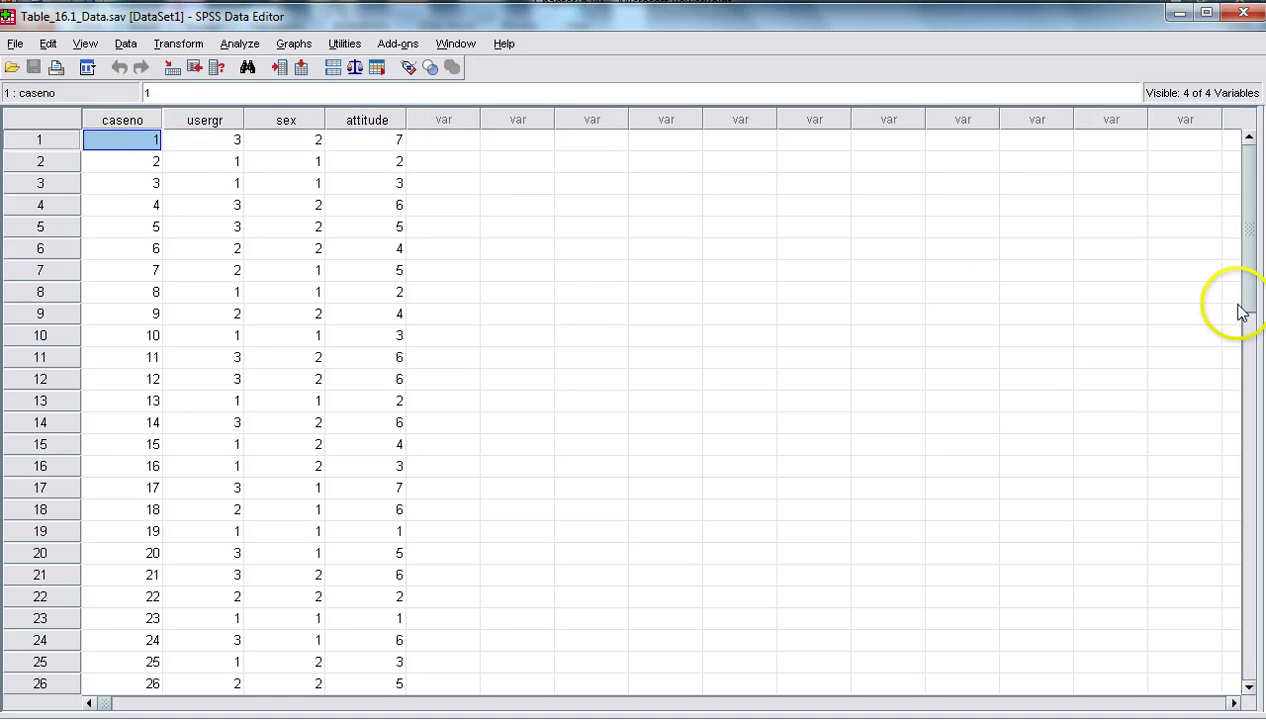
- Scroll through the caseno, usergr, sex and attitude cases in the data grid
{"action": "mouse_move", "coordinate": [1248, 305]}
{"action": "left_mouse_down"}
{"action": "mouse_move", "coordinate": [1255, 440]}
{"action": "mouse_move", "coordinate": [1246, 287]}
{"action": "left_mouse_up"}
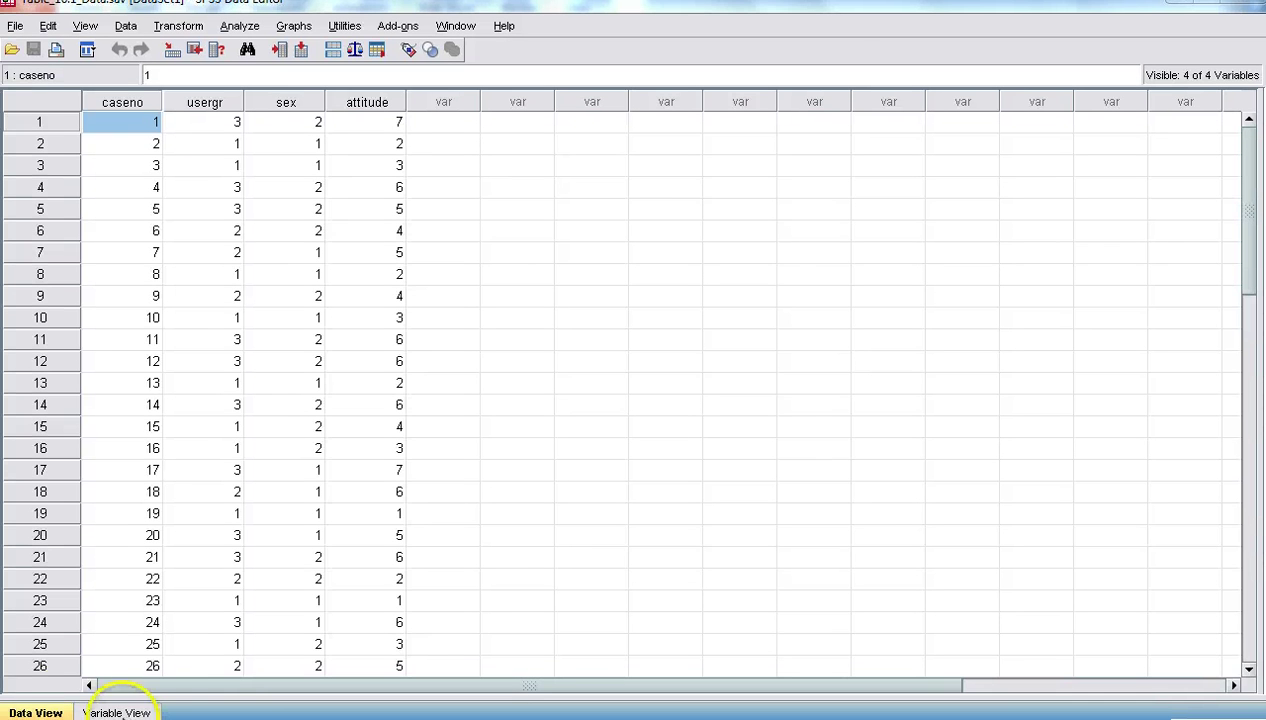
- In Variable View, inspect the value labels defined for sex without changing them
{"action": "left_click", "coordinate": [104, 712]}
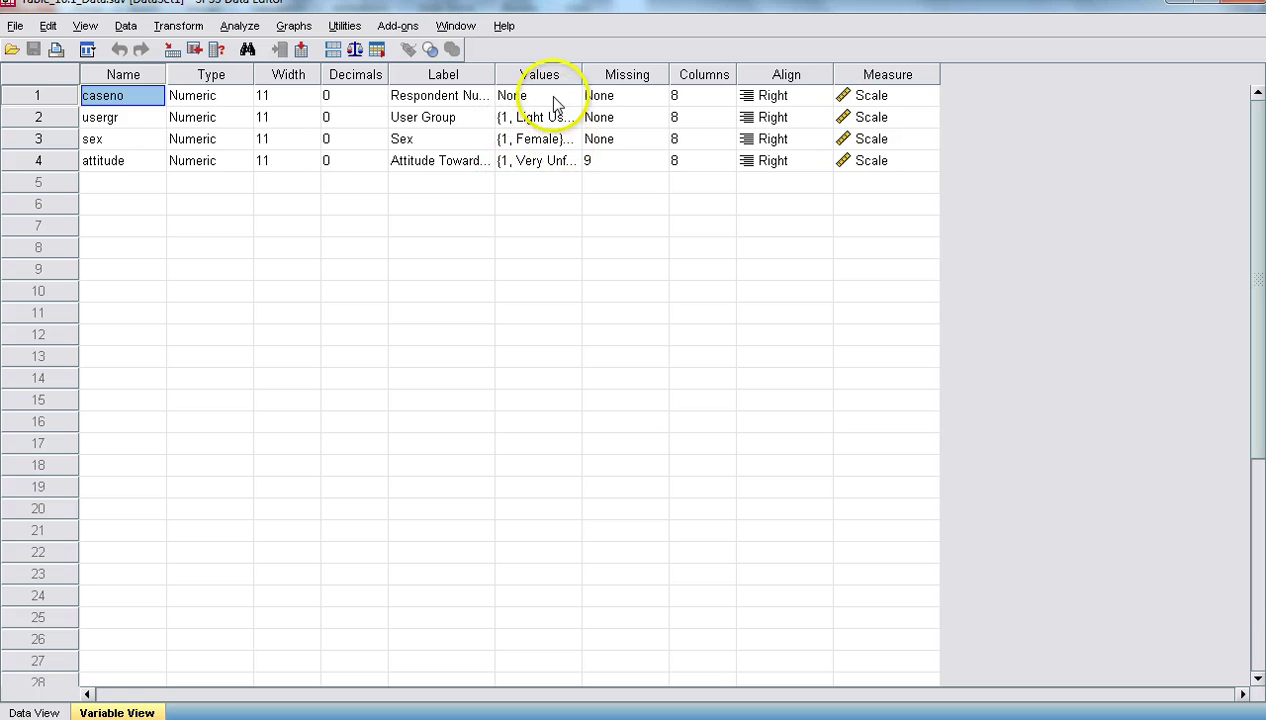
{"action": "left_click", "coordinate": [556, 141]}
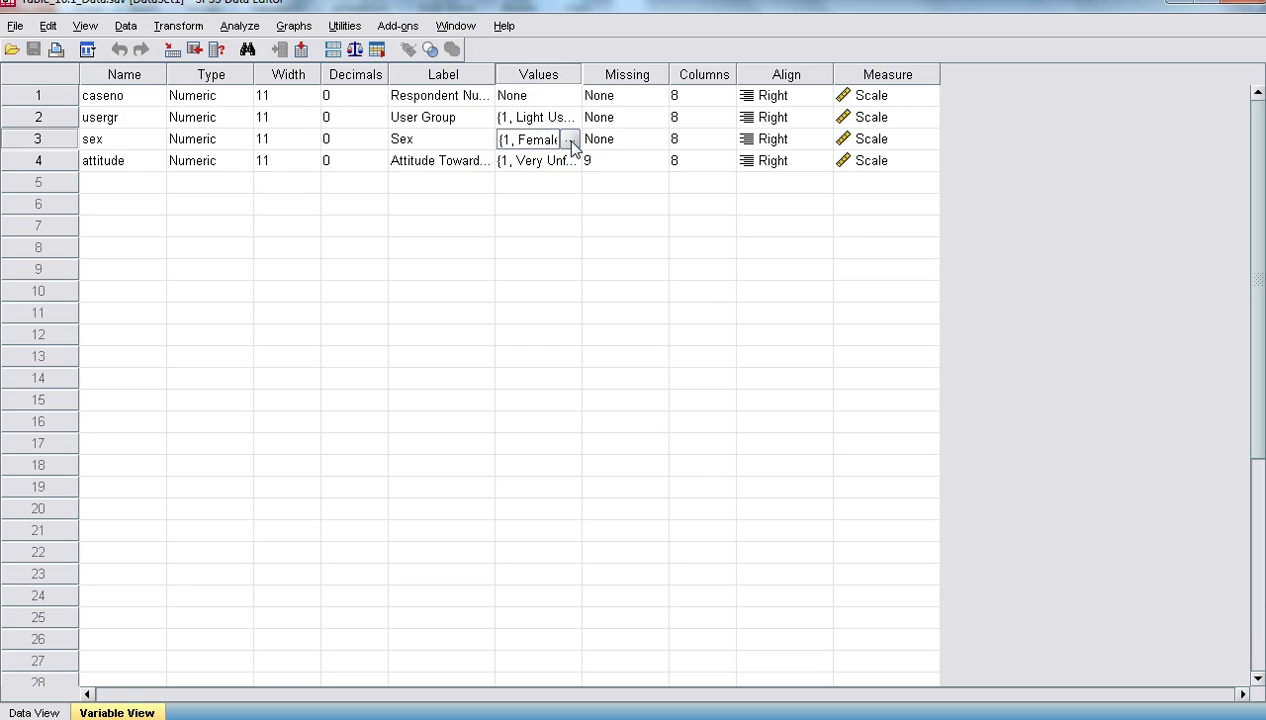
{"action": "left_click", "coordinate": [569, 141]}
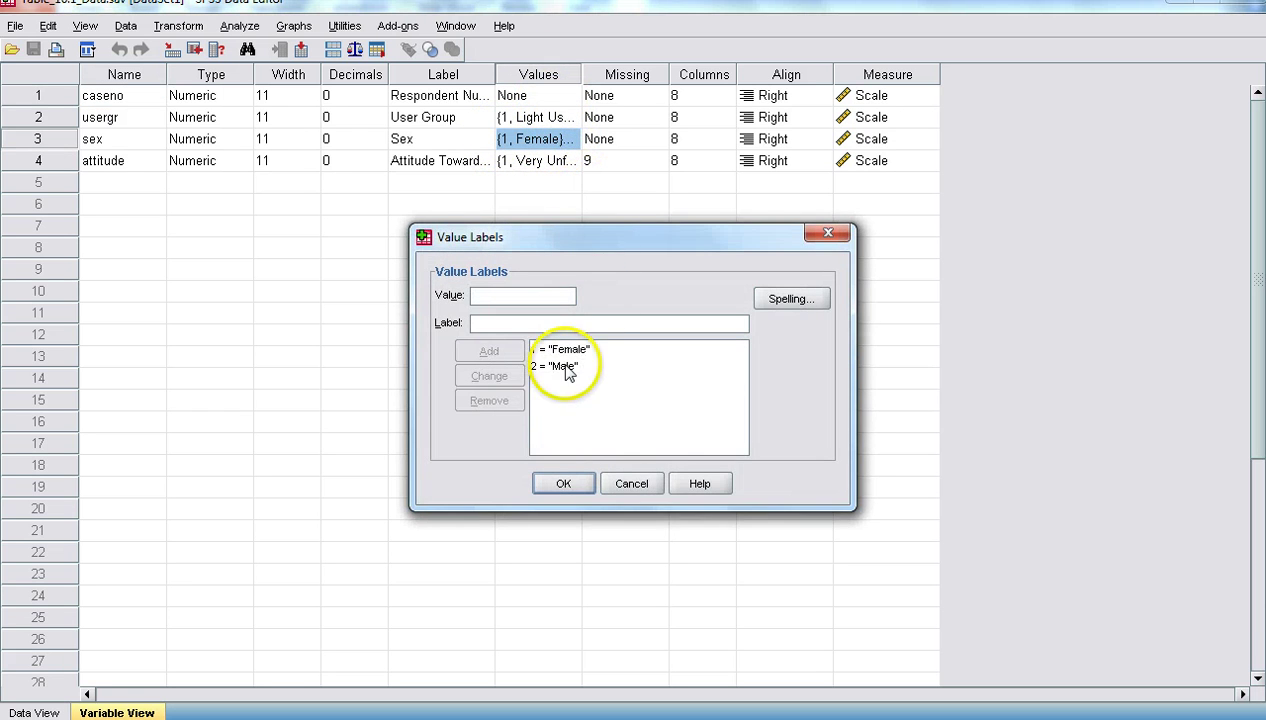
{"action": "left_click", "coordinate": [631, 484]}
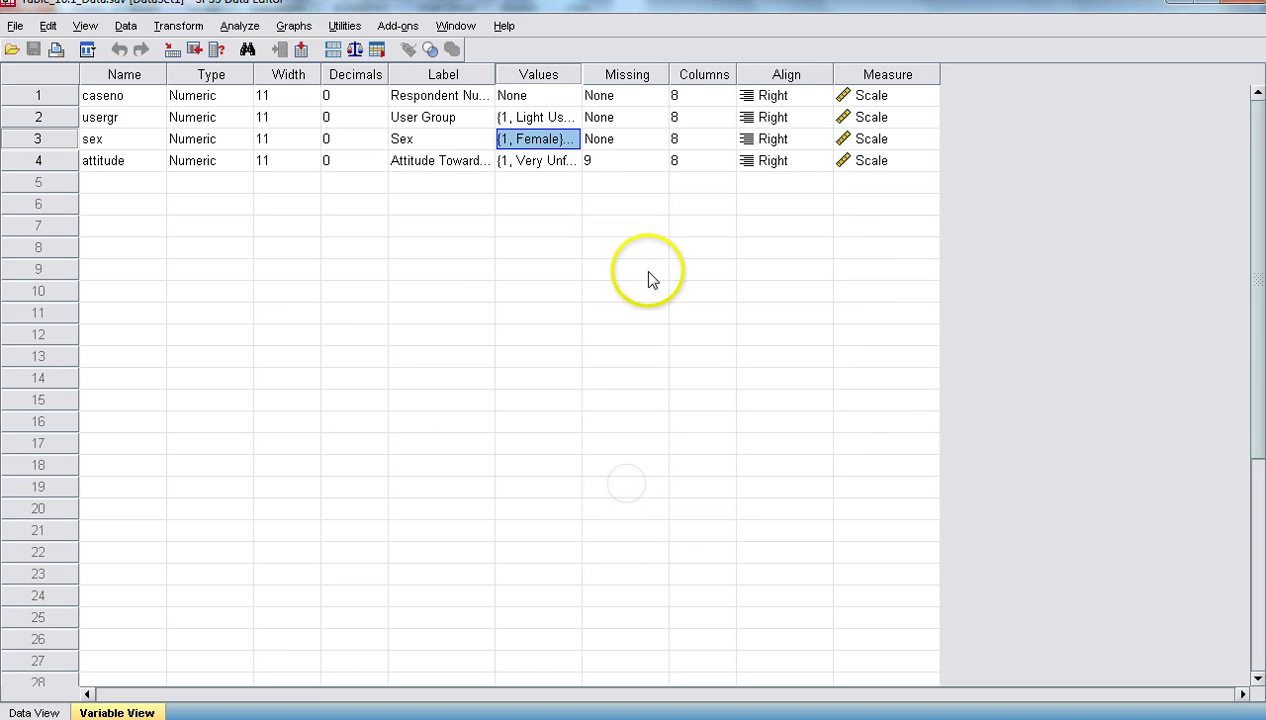
- Inspect the usergr and attitude value labels, then return to Data View
{"action": "left_click", "coordinate": [566, 119]}
{"action": "left_click", "coordinate": [568, 119]}
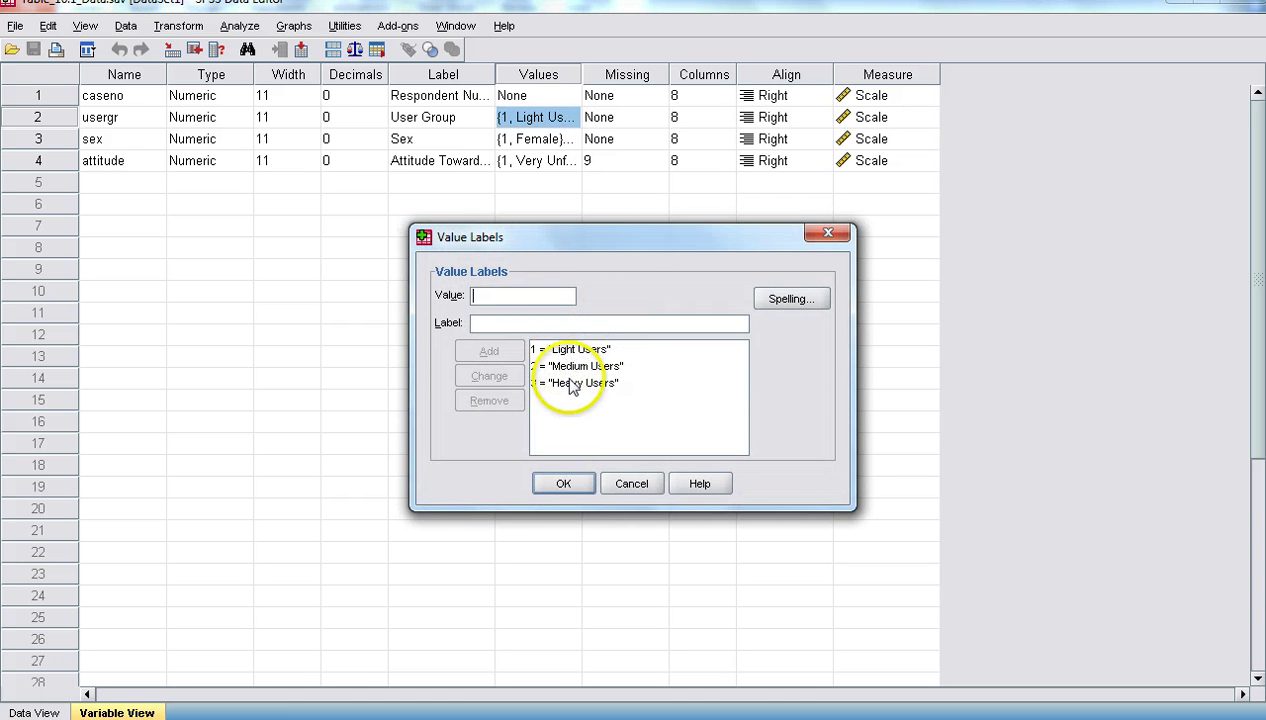
{"action": "left_click", "coordinate": [630, 485]}
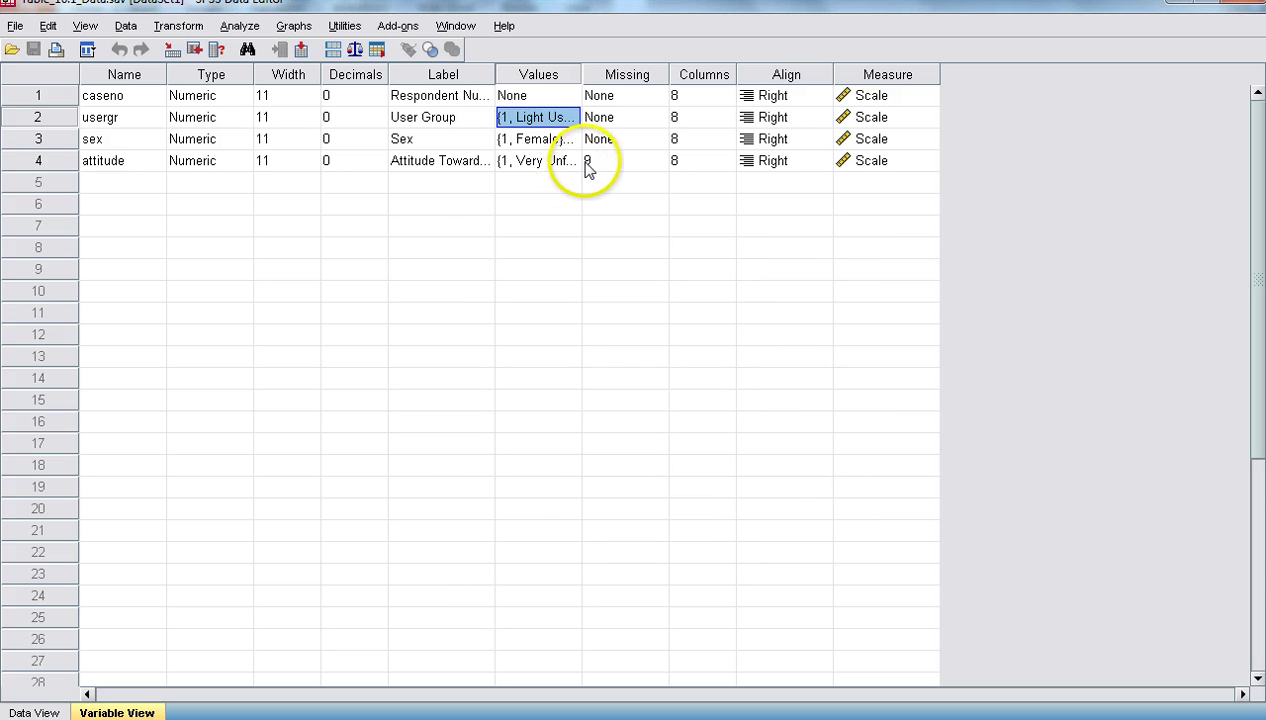
{"action": "left_click", "coordinate": [577, 163]}
{"action": "left_click", "coordinate": [575, 161]}
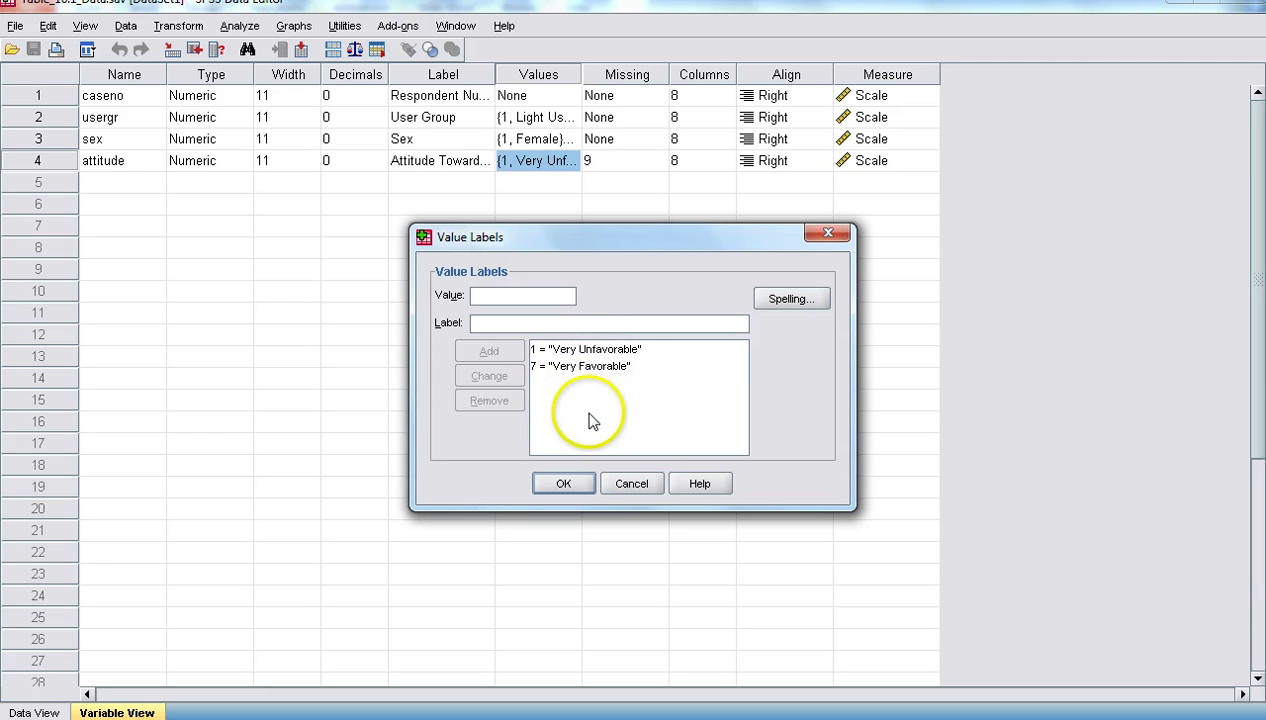
{"action": "left_click", "coordinate": [634, 485]}
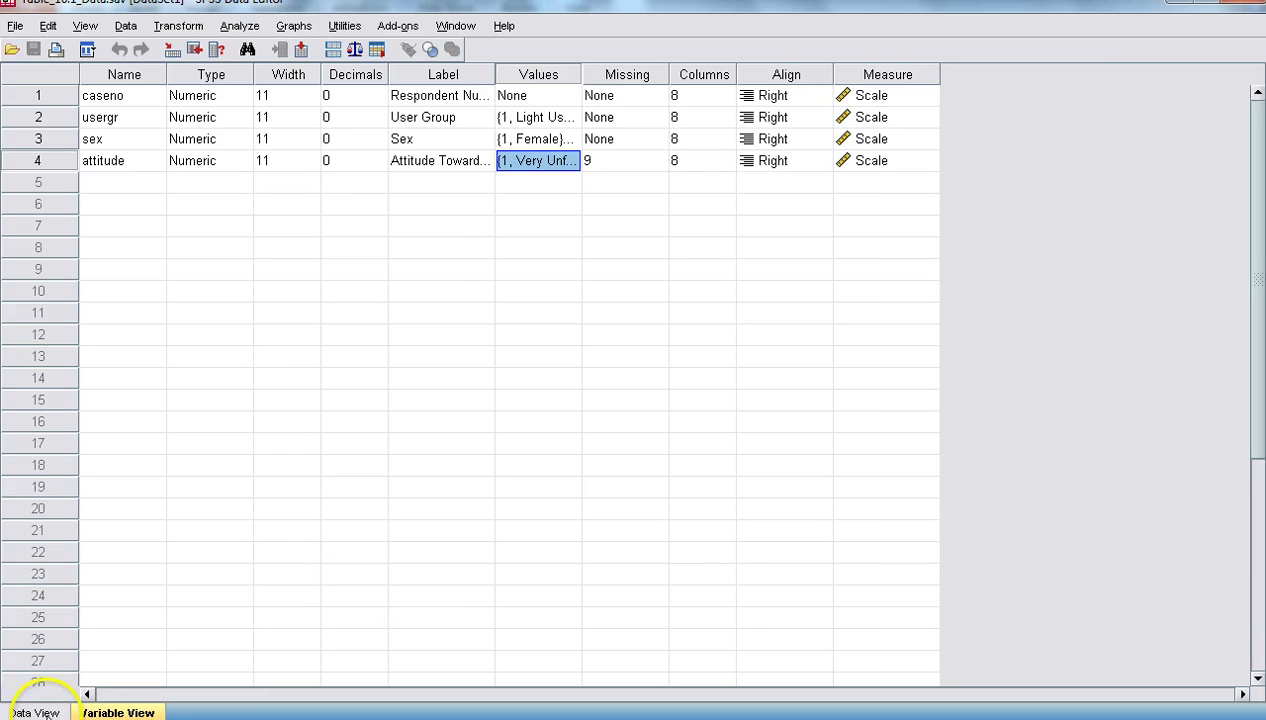
{"action": "left_click", "coordinate": [35, 712]}
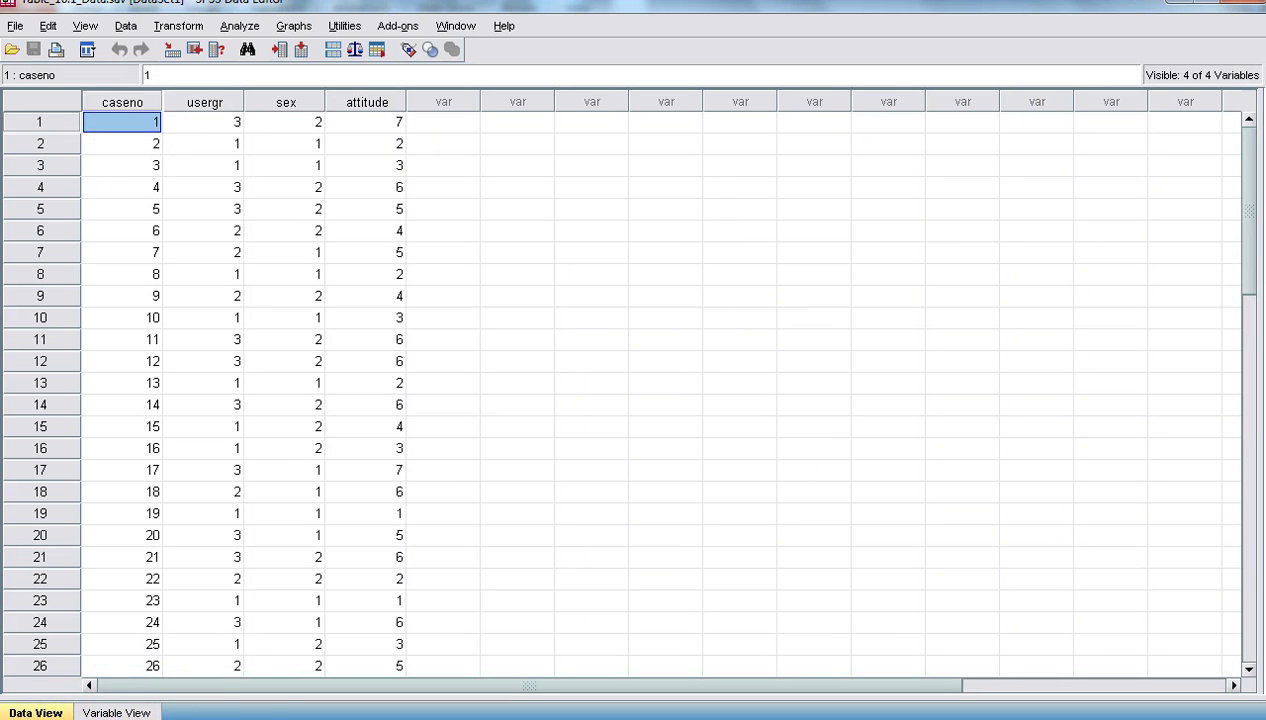
- Bring PowerPoint slide 58 with the nine-step SPSS frequencies procedure back into view
{"action": "mouse_move", "coordinate": [455, 716]}
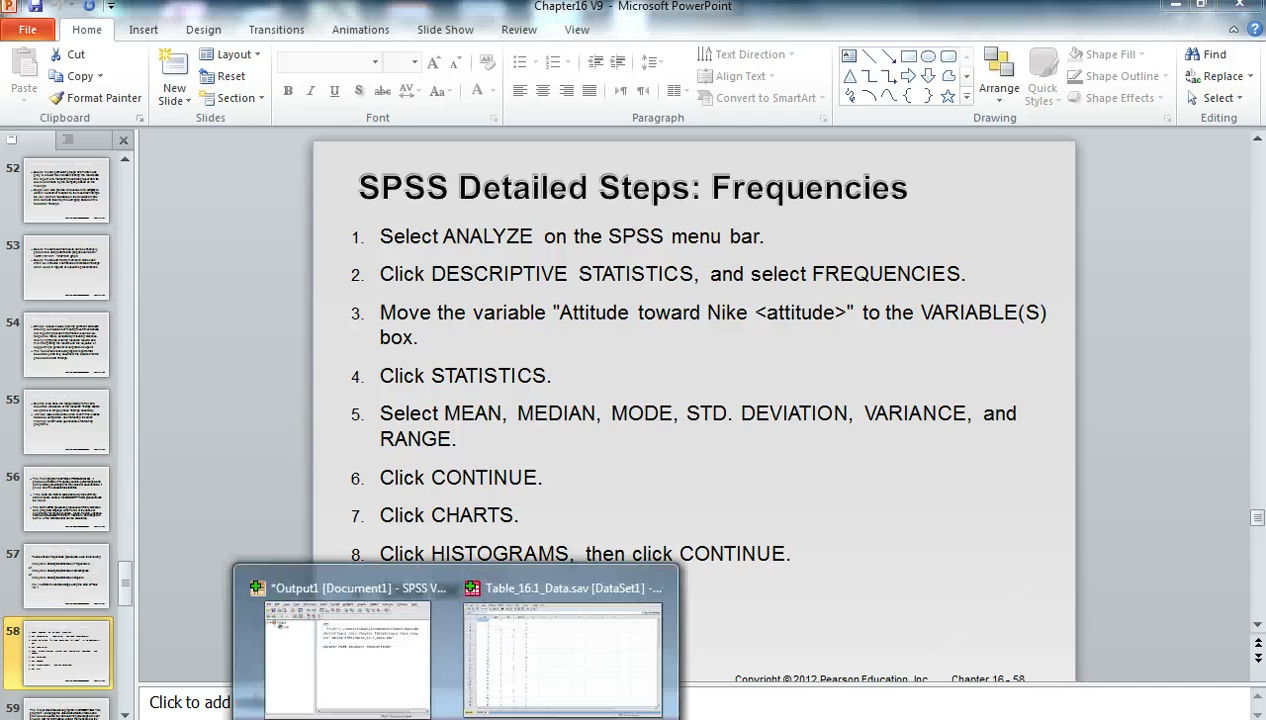
- Open Analyze > Descriptive Statistics > Frequencies for the Table_16.1 data
{"action": "left_click", "coordinate": [551, 662]}
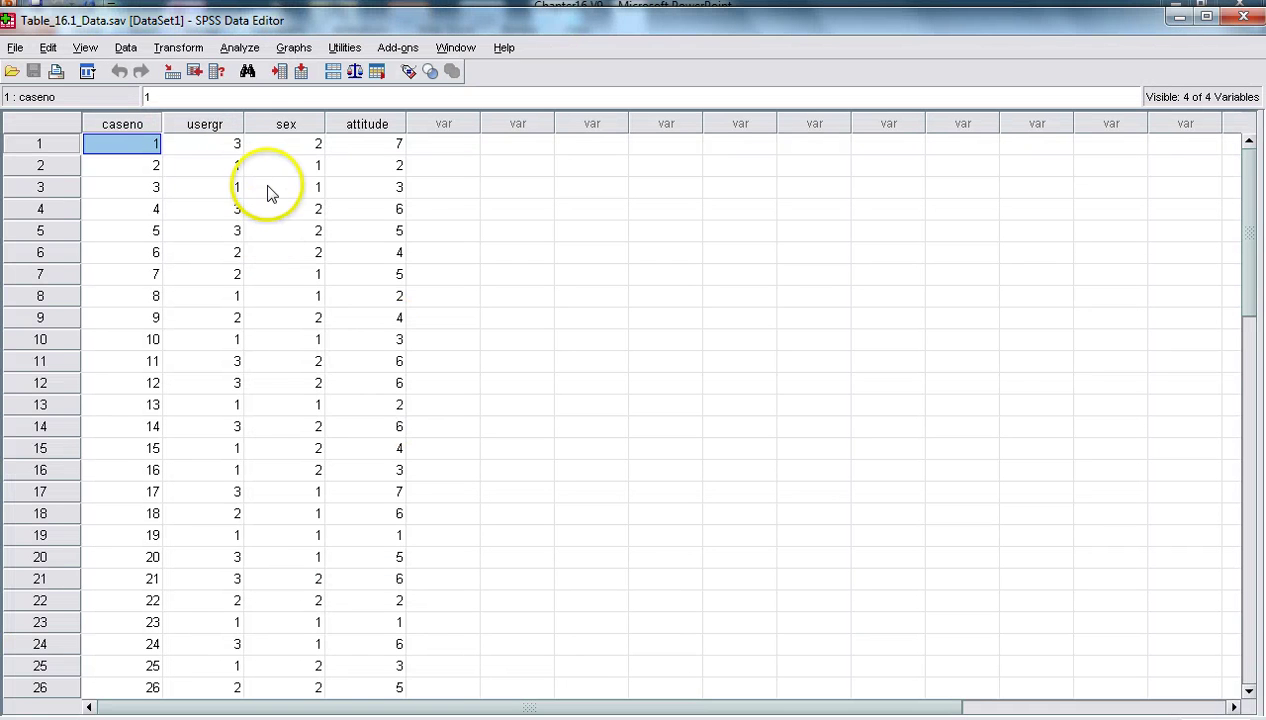
{"action": "left_click", "coordinate": [241, 48]}
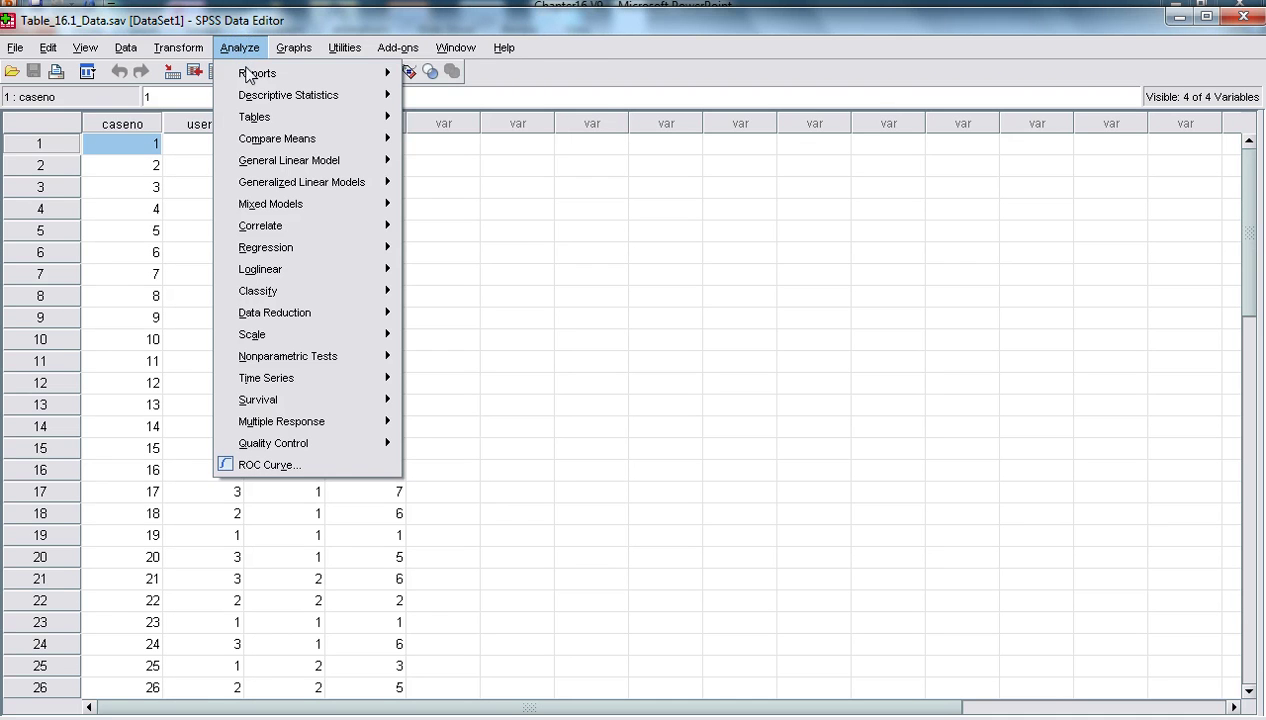
{"action": "mouse_move", "coordinate": [258, 99]}
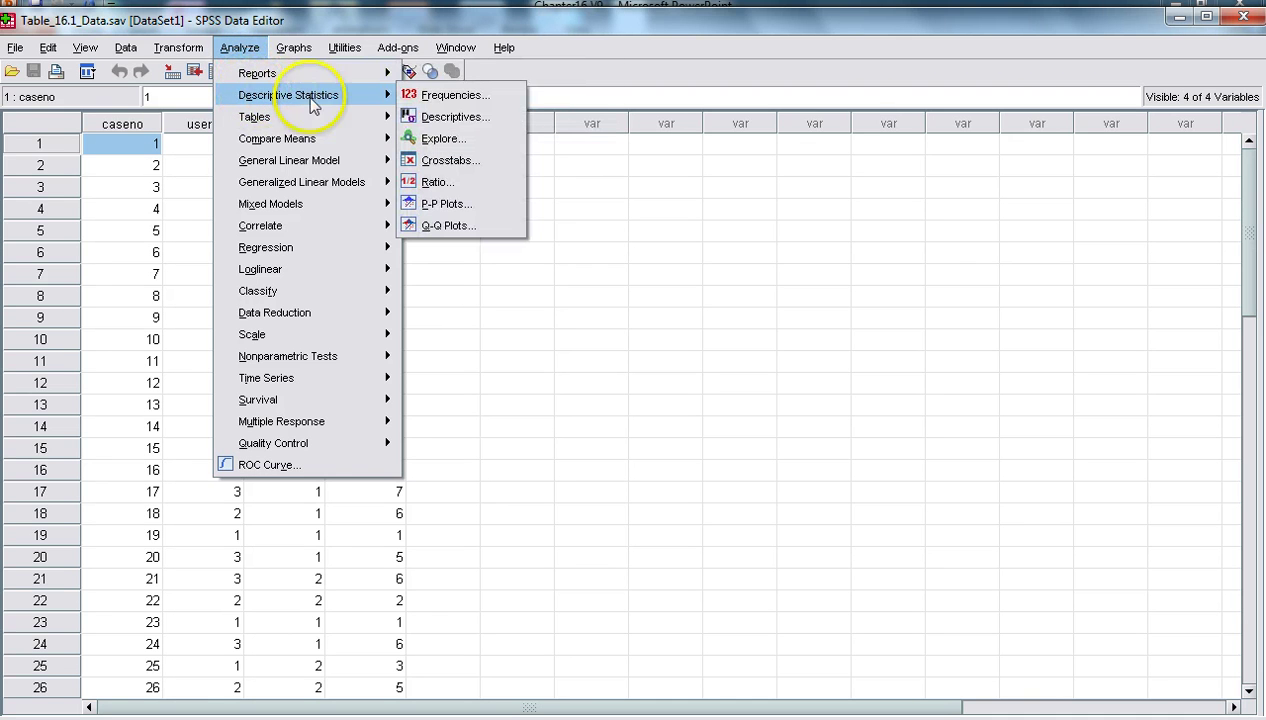
{"action": "left_click", "coordinate": [447, 97]}
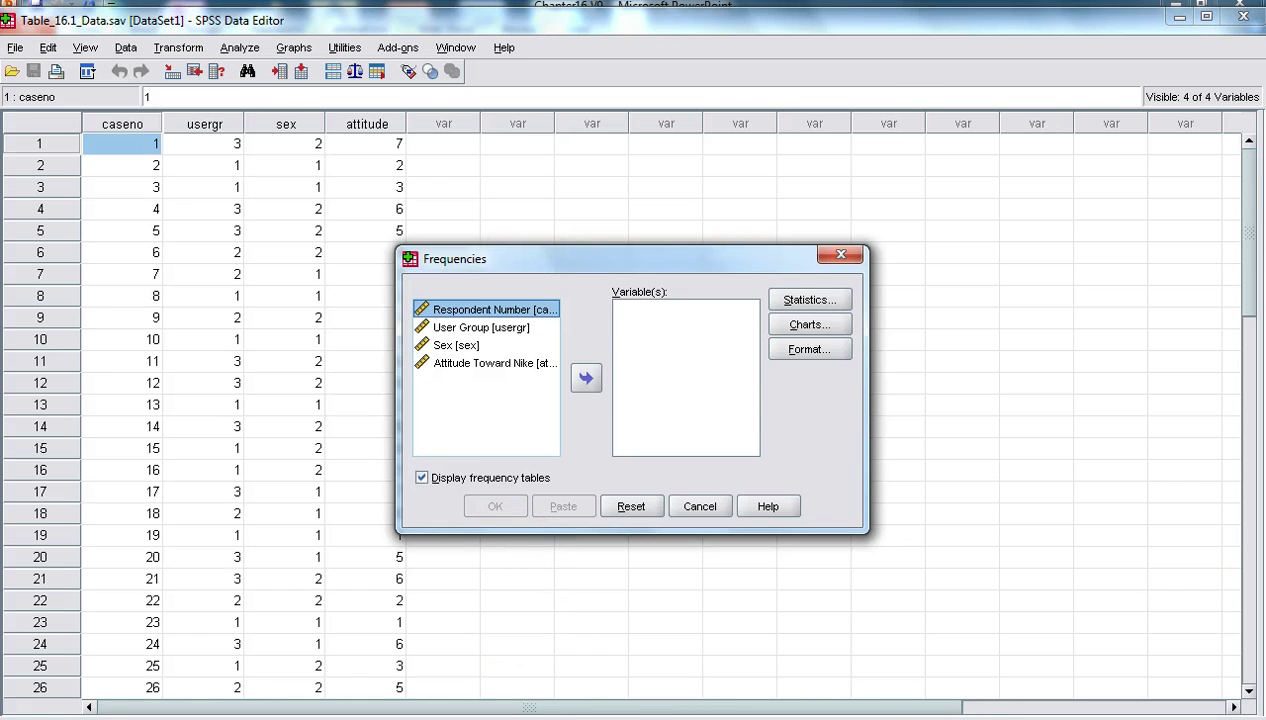
- Check the frequency steps on PowerPoint slide 58
{"action": "key", "text": "alt+Tab"}
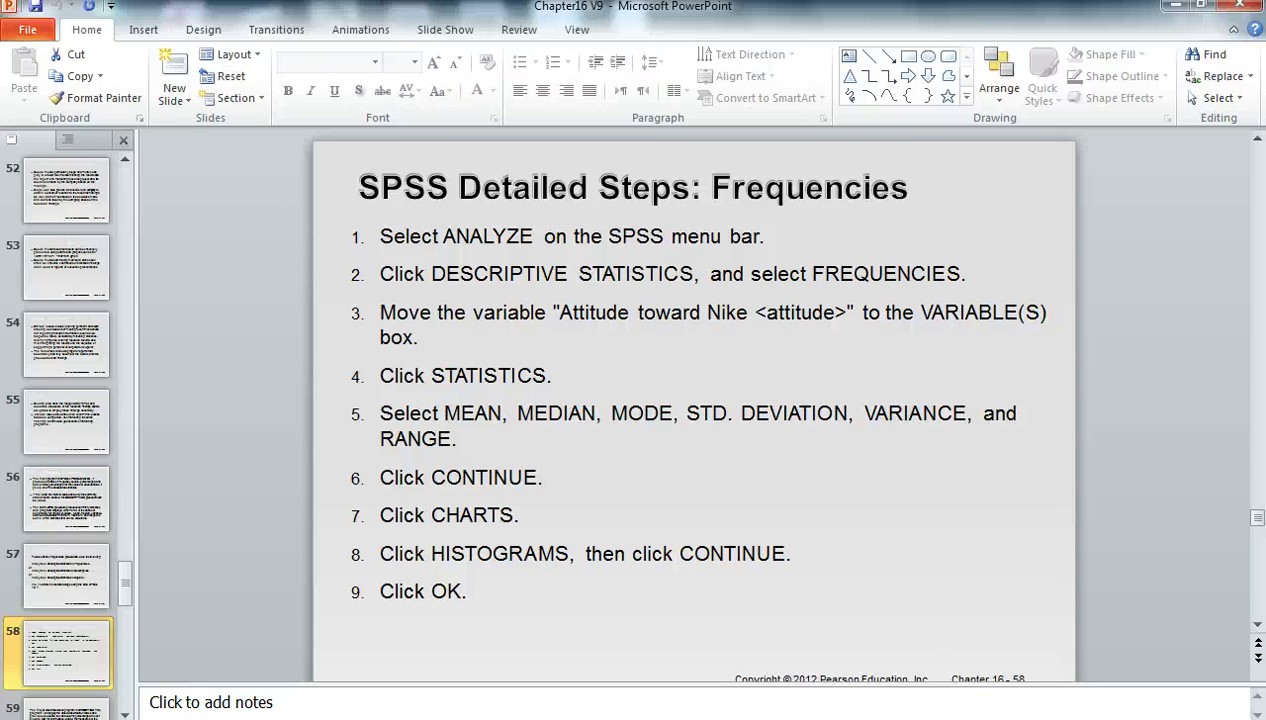
- Add Attitude Toward Nike to the Frequencies Variable(s) list
{"action": "mouse_move", "coordinate": [456, 719]}
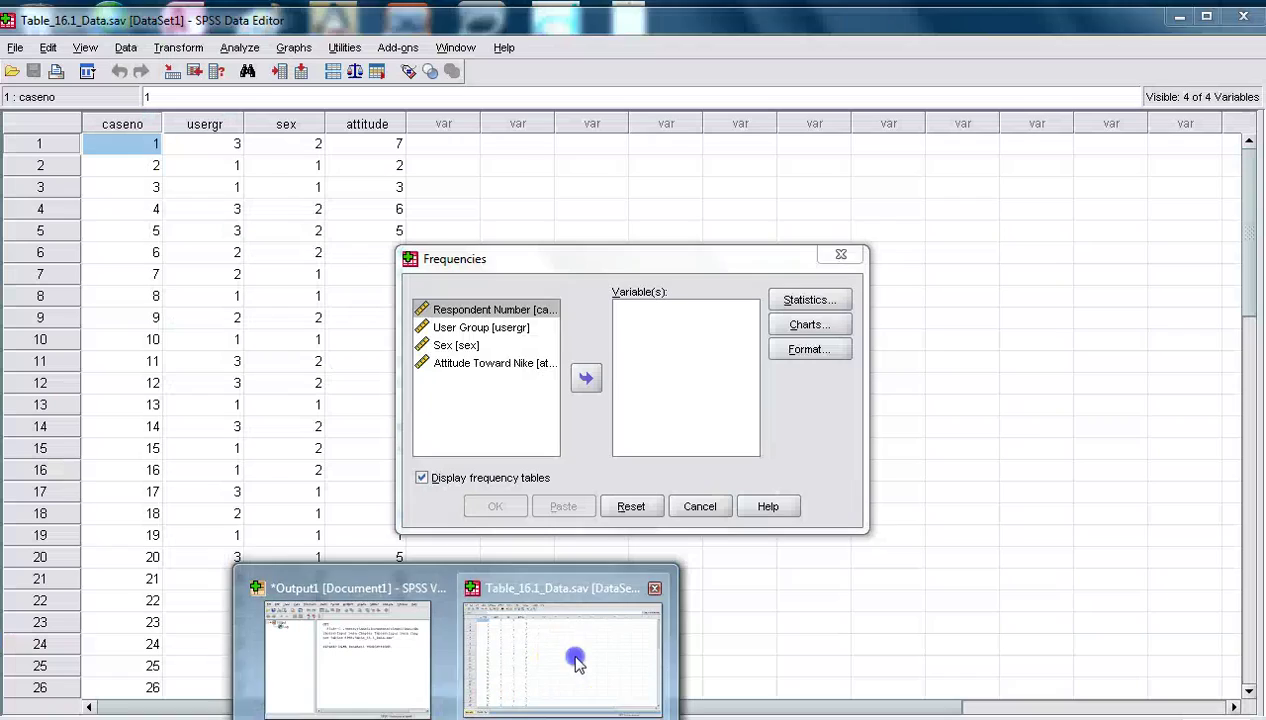
{"action": "left_click", "coordinate": [575, 658]}
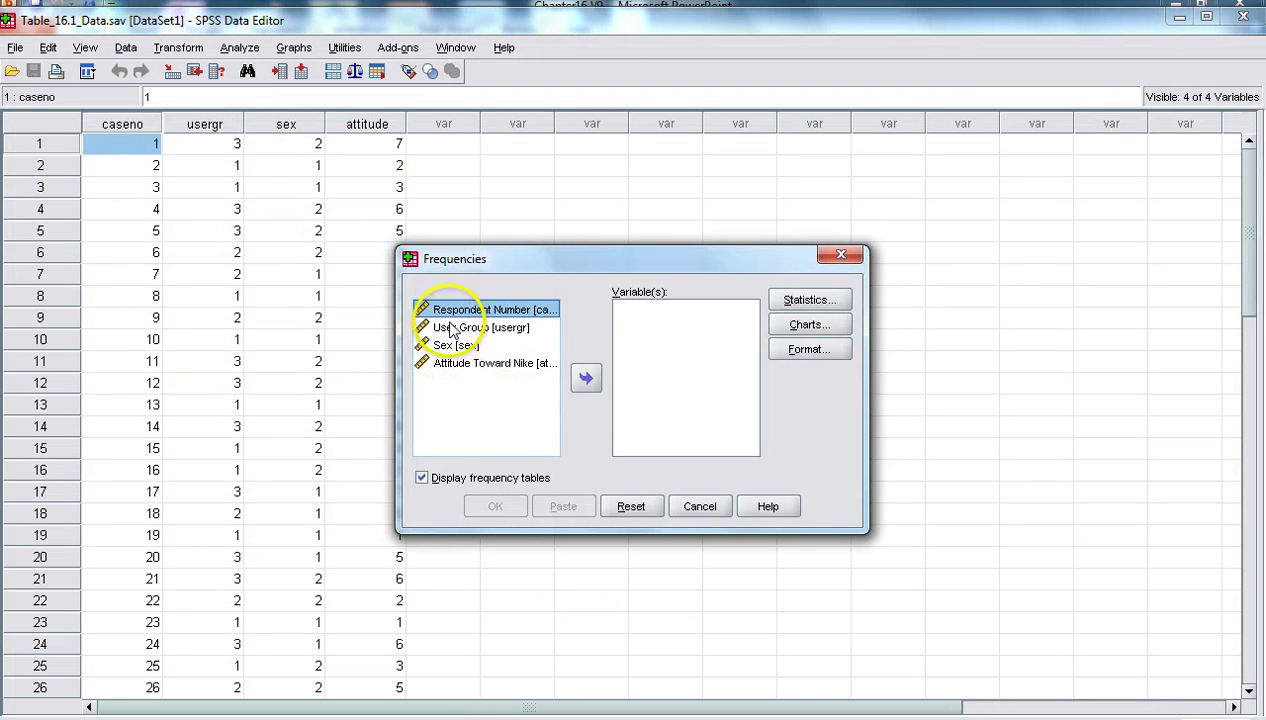
{"action": "left_click", "coordinate": [460, 366]}
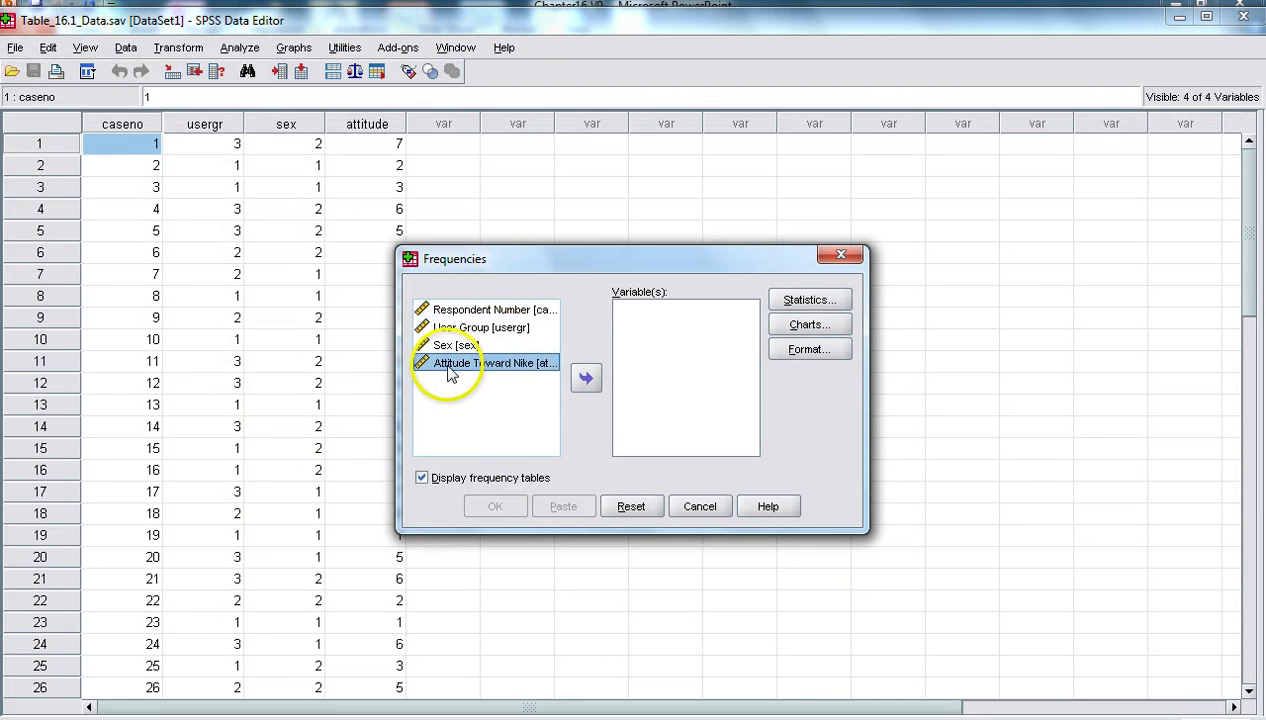
{"action": "left_click", "coordinate": [585, 378]}
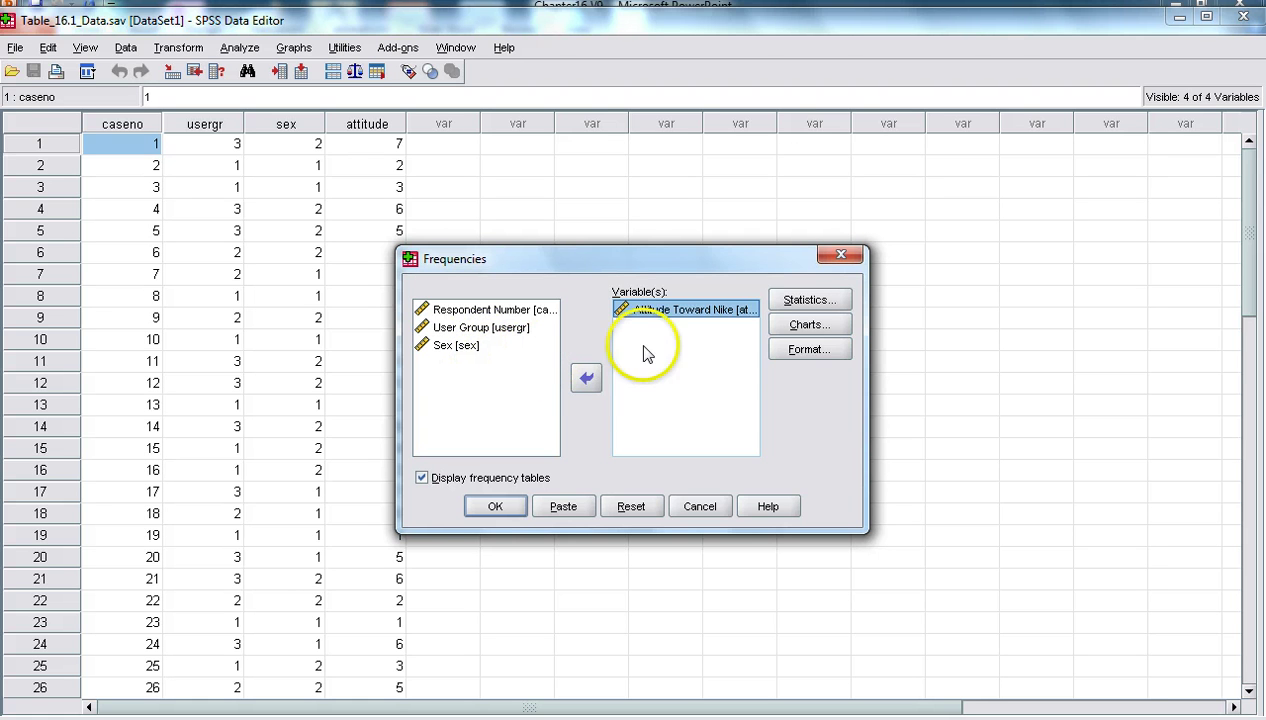
- Set the chart type to bar charts showing frequency counts
{"action": "left_click", "coordinate": [808, 326]}
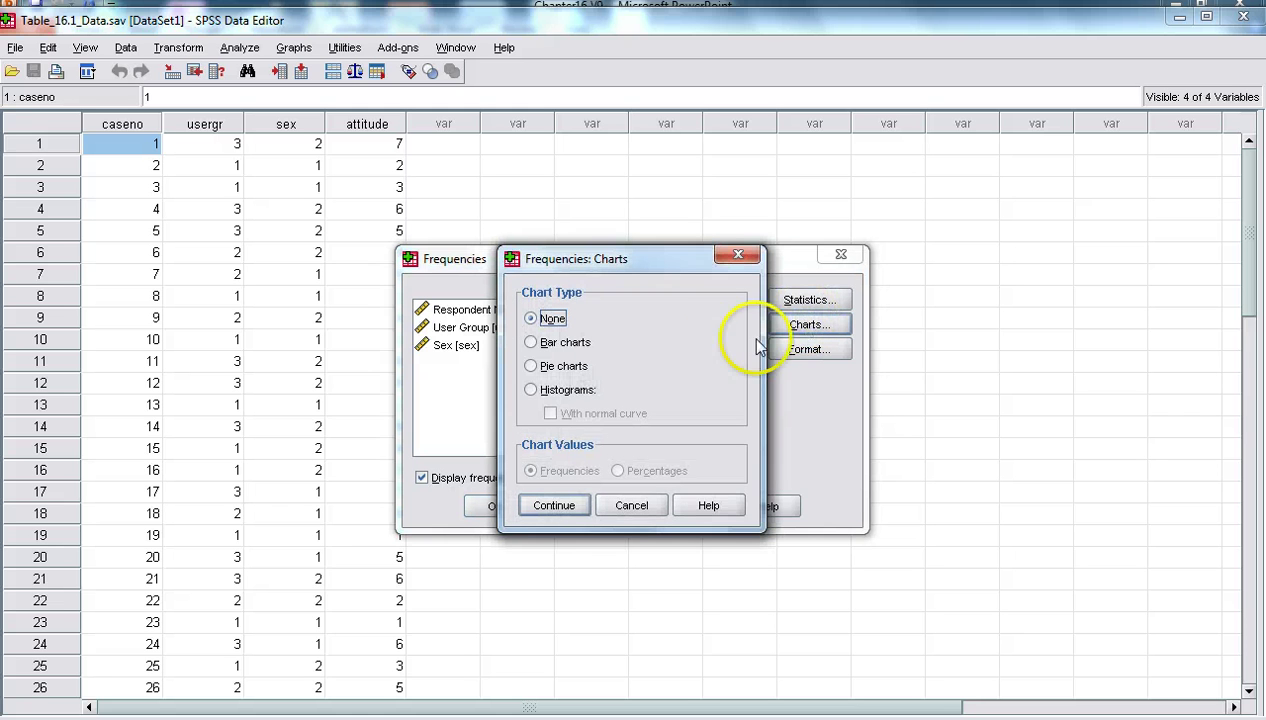
{"action": "left_click", "coordinate": [532, 391]}
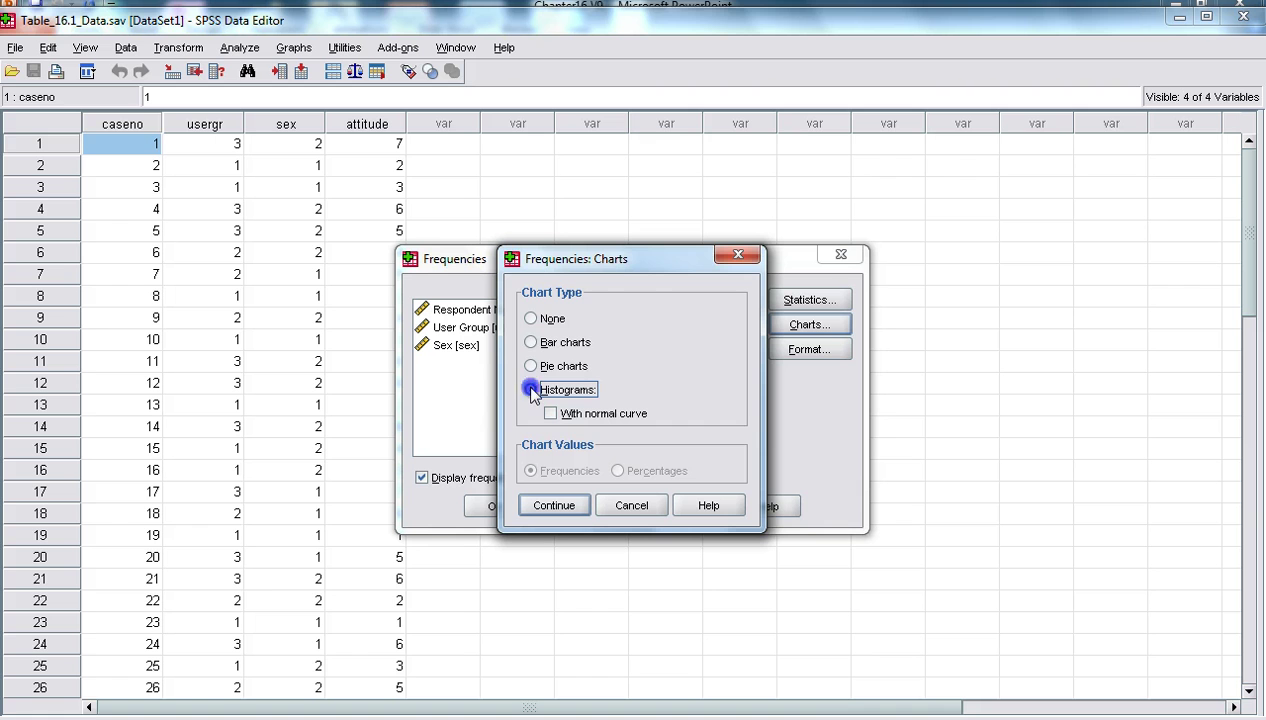
{"action": "left_click", "coordinate": [532, 345]}
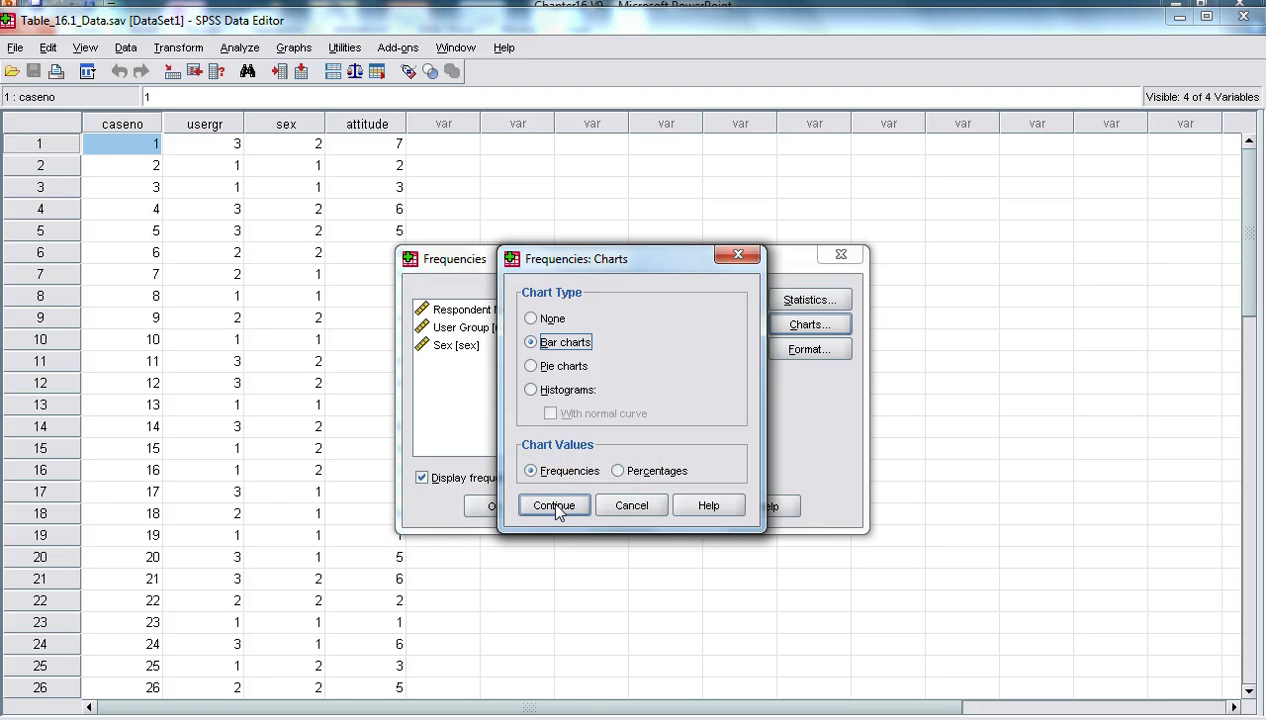
{"action": "left_click", "coordinate": [620, 472]}
{"action": "left_click", "coordinate": [531, 472]}
{"action": "left_click", "coordinate": [553, 506]}
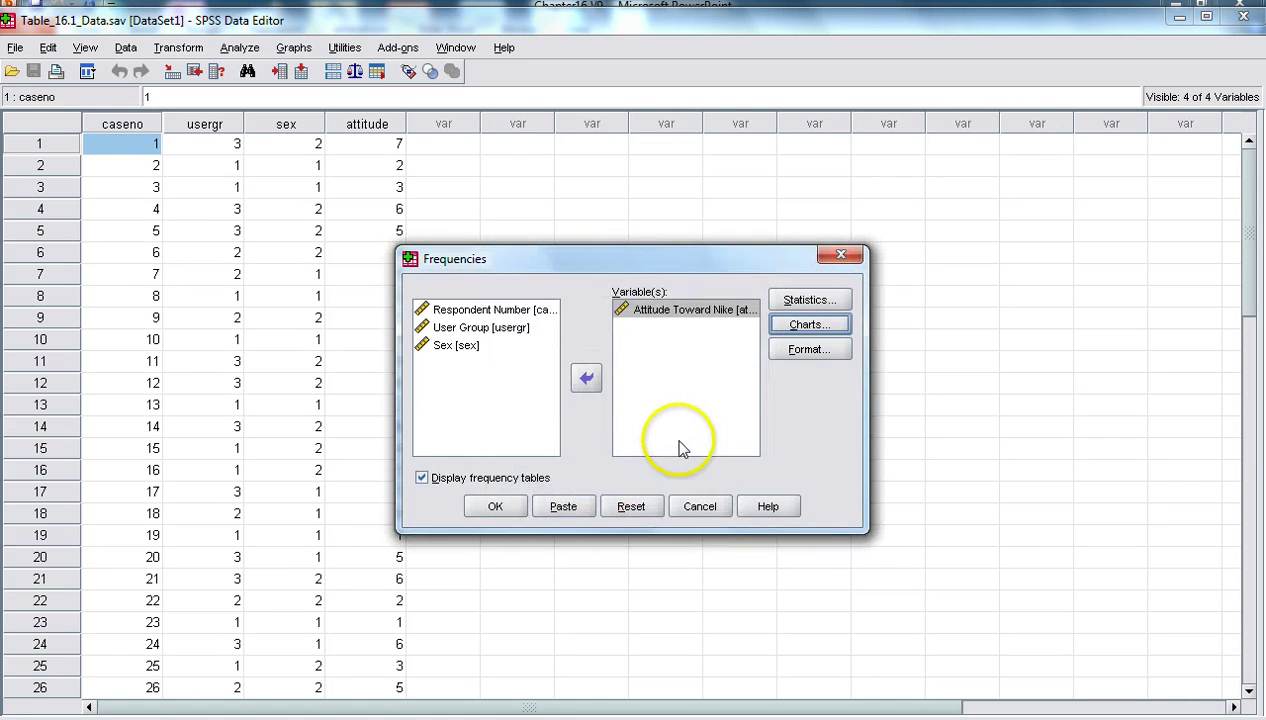
- Request Mean, Median and Mode in the Frequencies Statistics options
{"action": "left_click", "coordinate": [809, 303]}
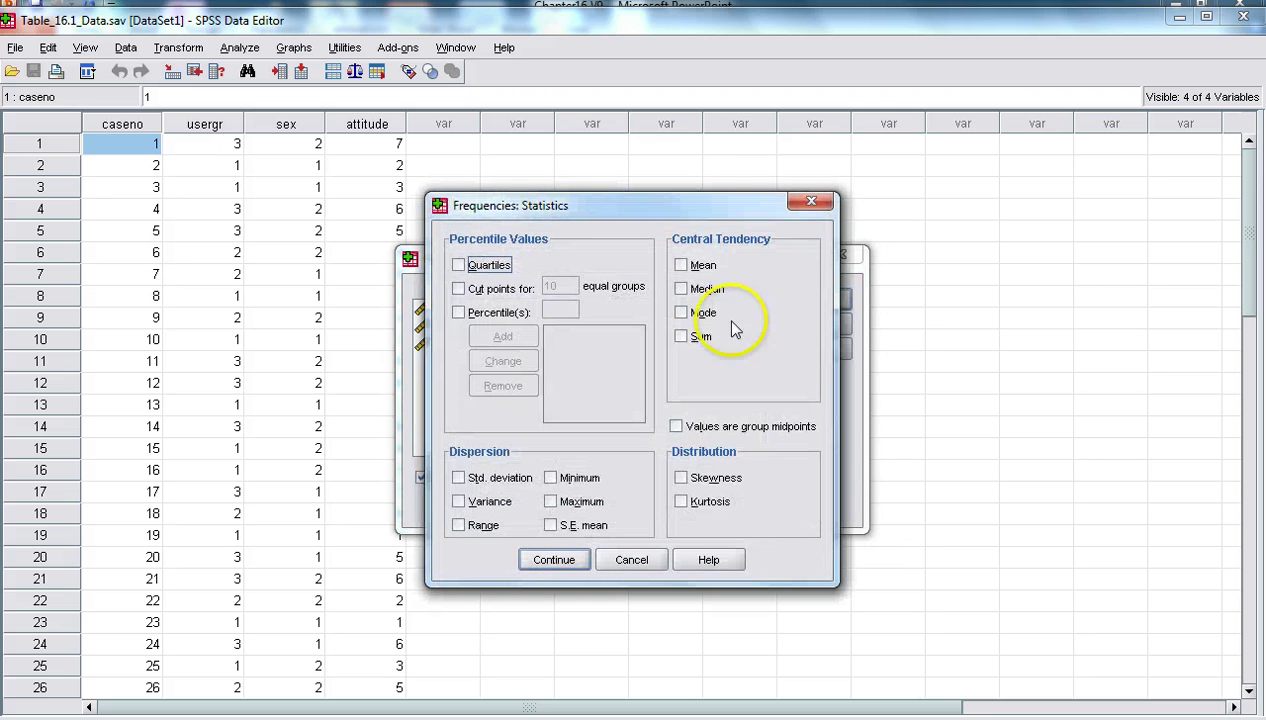
{"action": "left_click", "coordinate": [682, 289]}
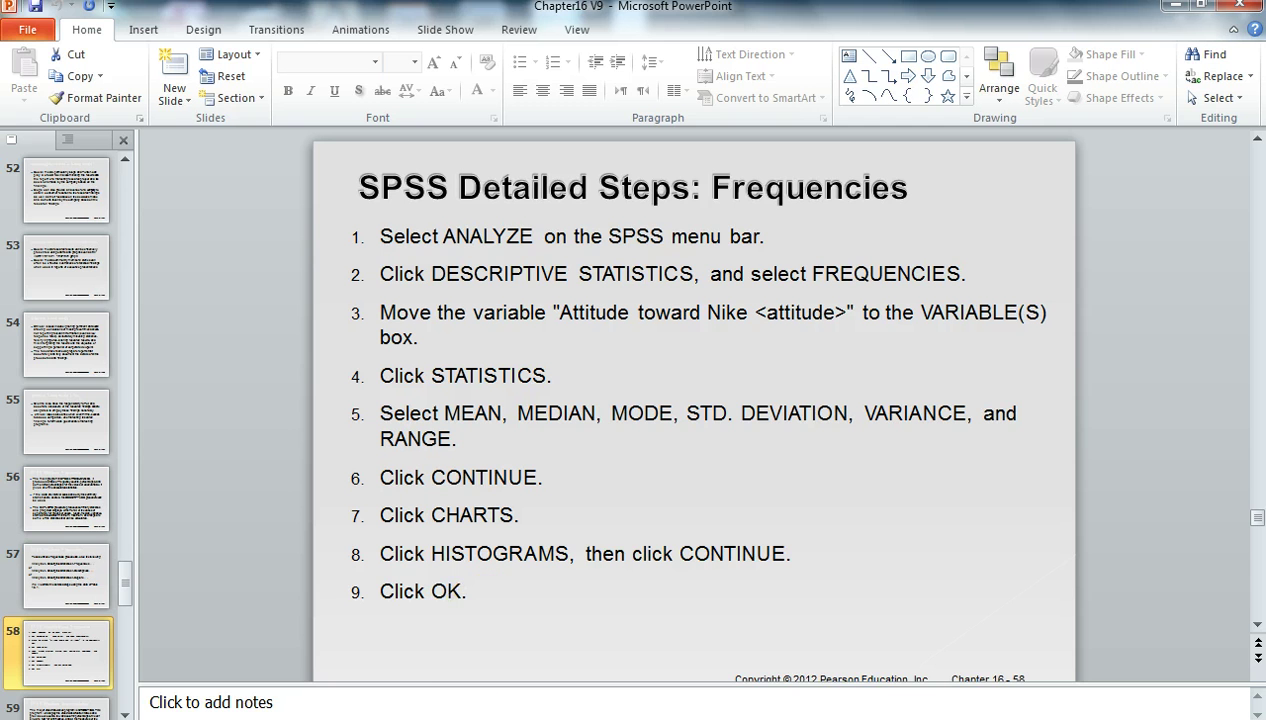
- Add standard deviation and variance, then run the attitude frequencies into the Viewer
{"action": "left_click", "coordinate": [557, 715]}
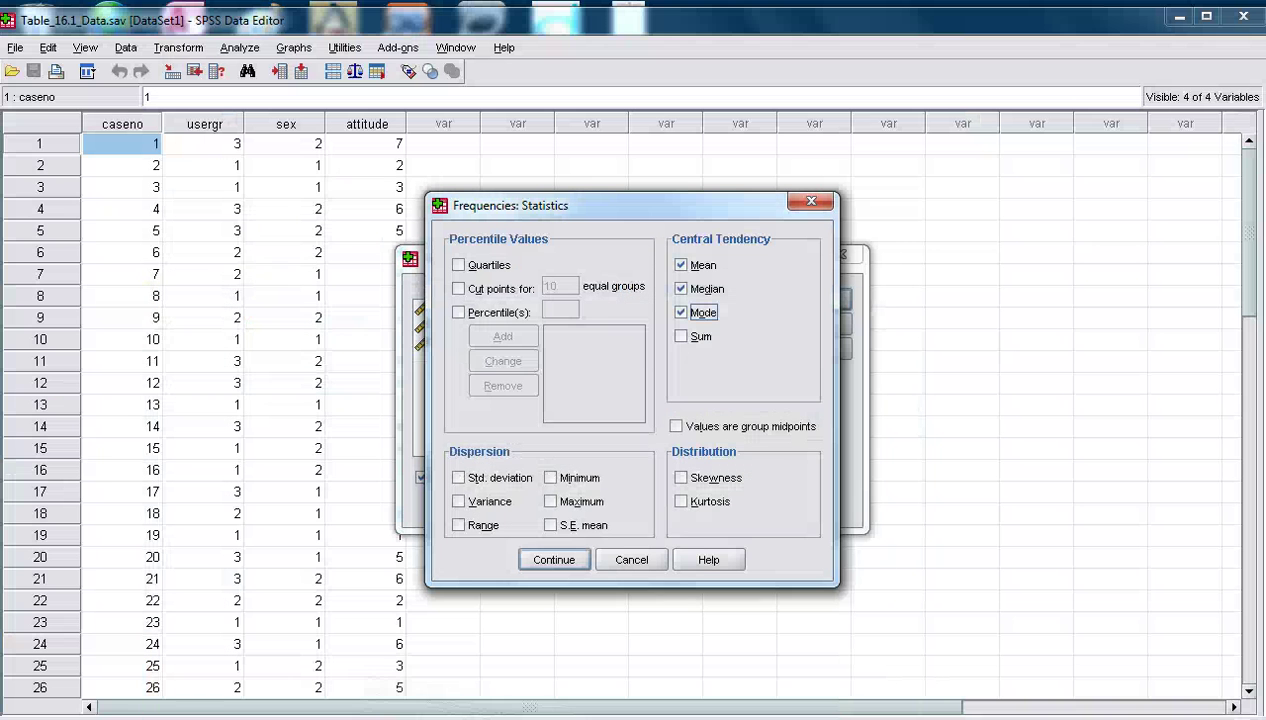
{"action": "left_click", "coordinate": [459, 479]}
{"action": "left_click", "coordinate": [459, 502]}
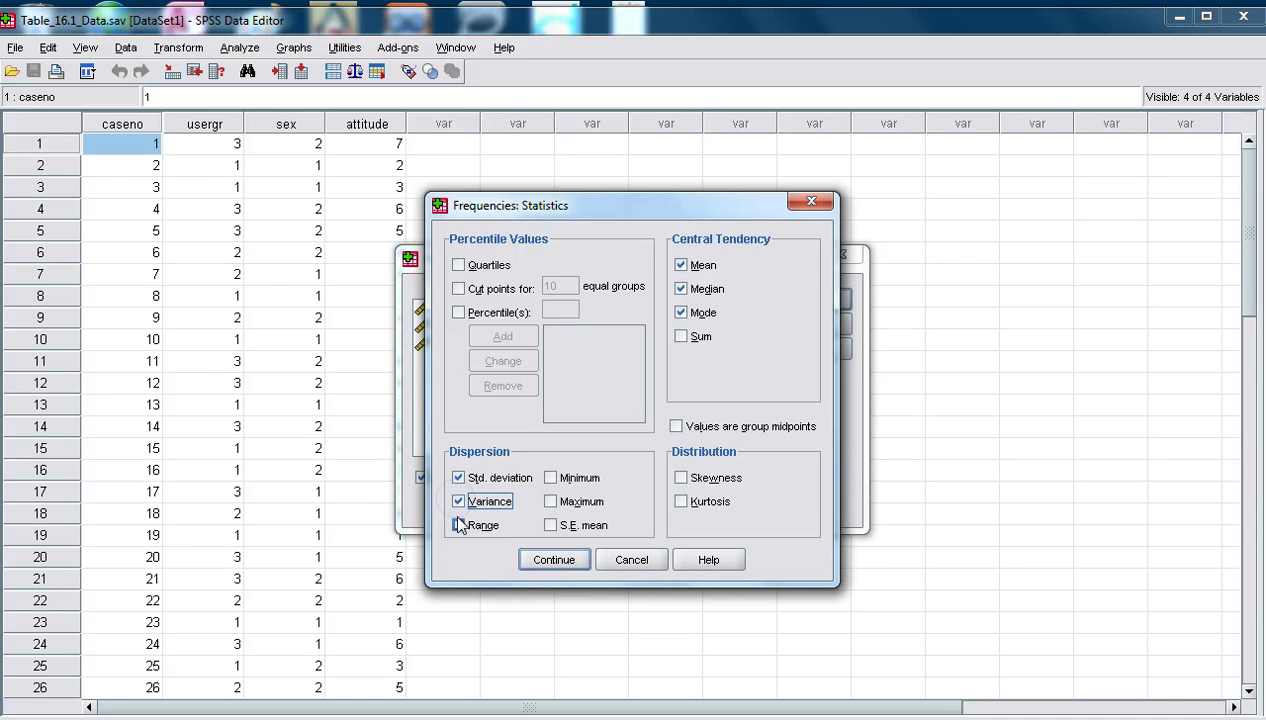
{"action": "left_click", "coordinate": [558, 561]}
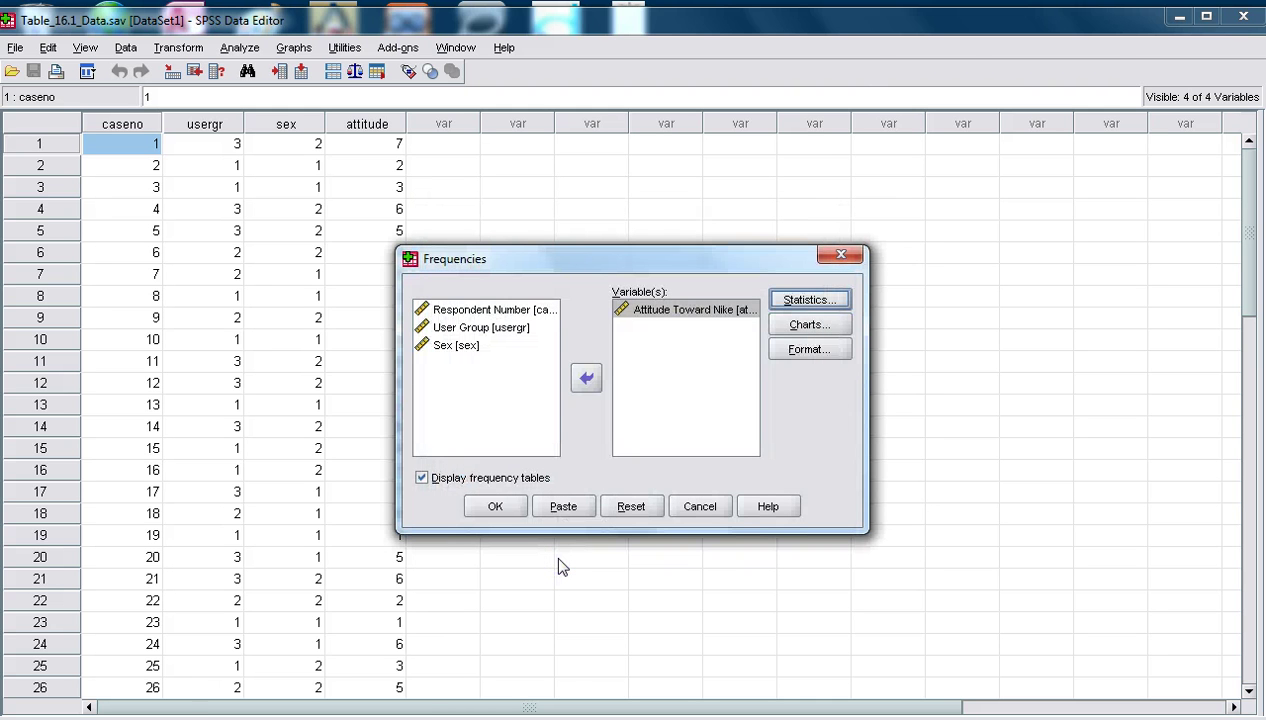
{"action": "left_click", "coordinate": [498, 507]}
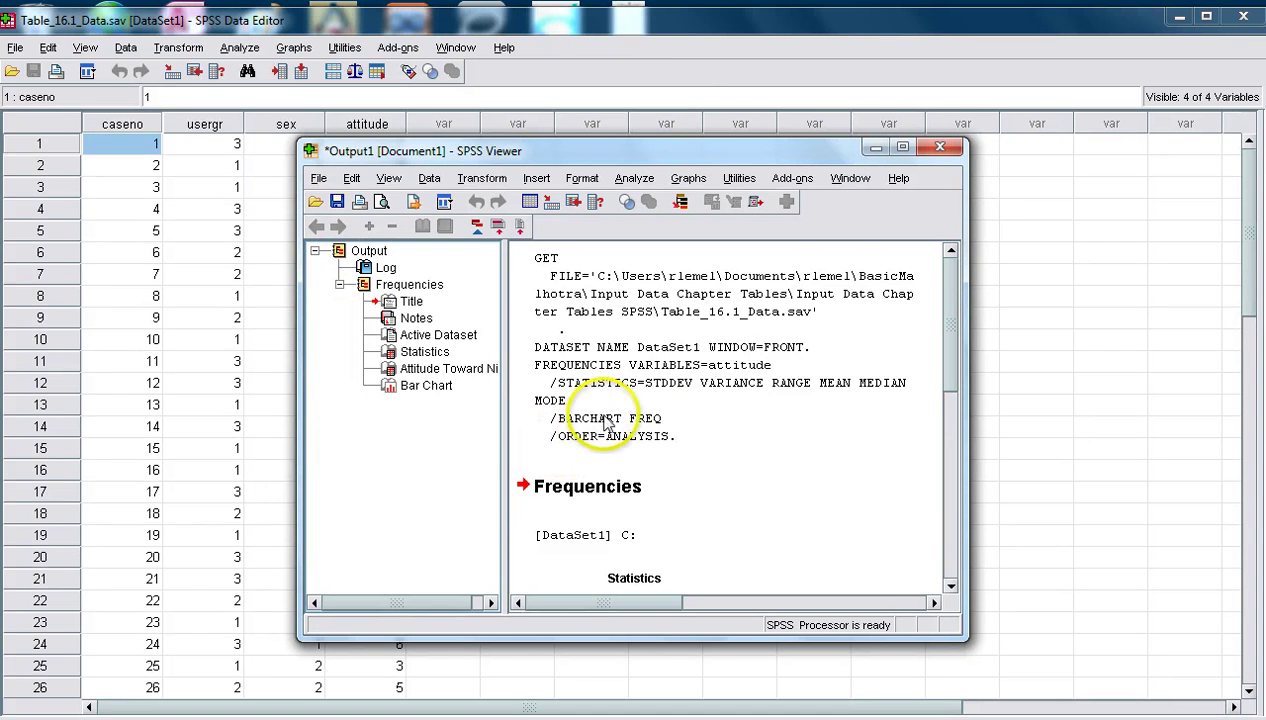
- Maximize the Viewer to read the Attitude Toward Nike statistics: 44 valid, mean 4, median 4, mode 6
{"action": "left_click", "coordinate": [903, 149]}
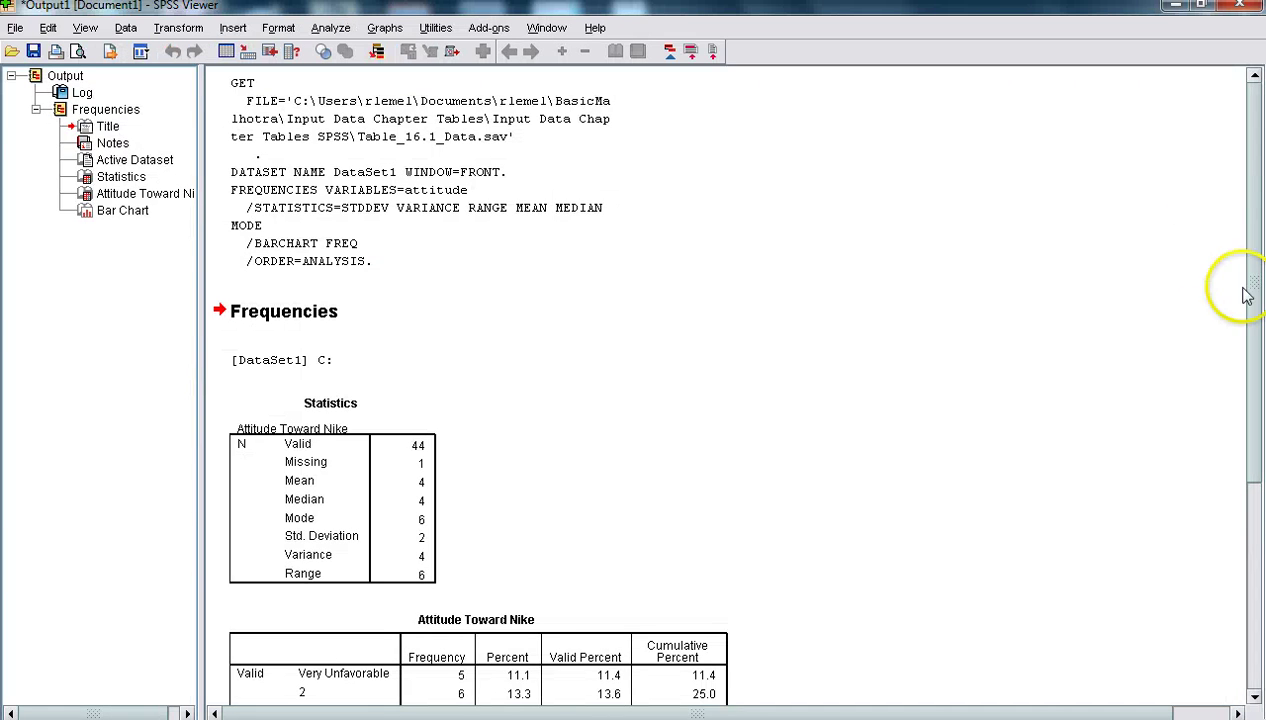
{"action": "mouse_move", "coordinate": [1258, 318]}
{"action": "left_mouse_down"}
{"action": "mouse_move", "coordinate": [1262, 432]}
{"action": "mouse_move", "coordinate": [1262, 332]}
{"action": "left_mouse_up"}
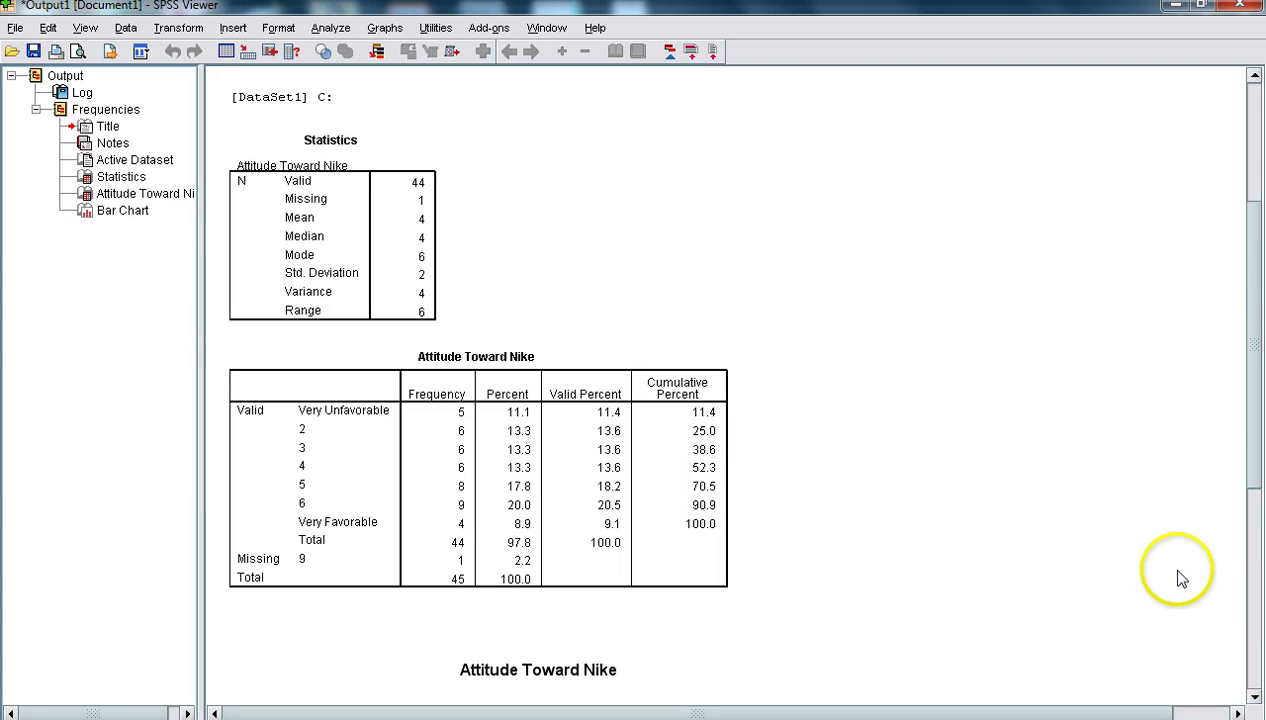
- Scroll down to the Attitude Toward Nike bar chart, which peaks at a count of 9 for rating 6
{"action": "left_click_drag", "start_coordinate": [1260, 490], "coordinate": [1260, 676]}
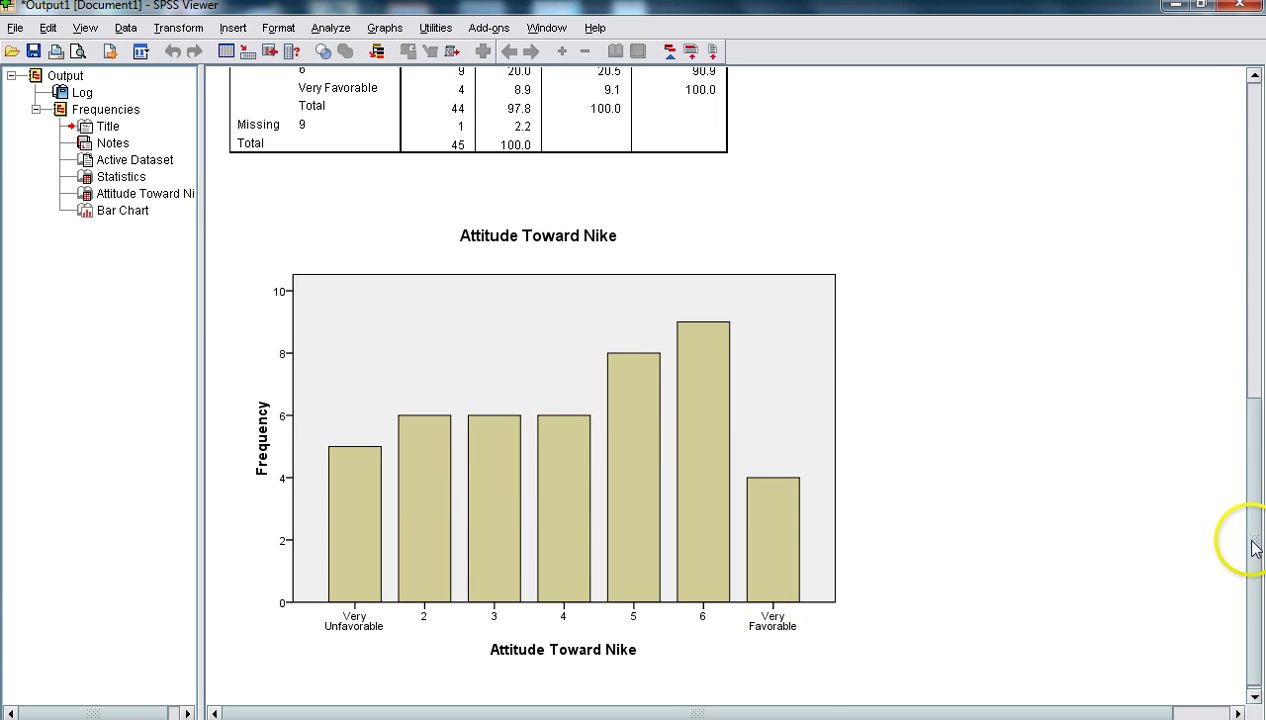
{"action": "mouse_move", "coordinate": [1255, 548]}
{"action": "left_mouse_down"}
{"action": "mouse_move", "coordinate": [1252, 415]}
{"action": "mouse_move", "coordinate": [1253, 550]}
{"action": "left_mouse_up"}
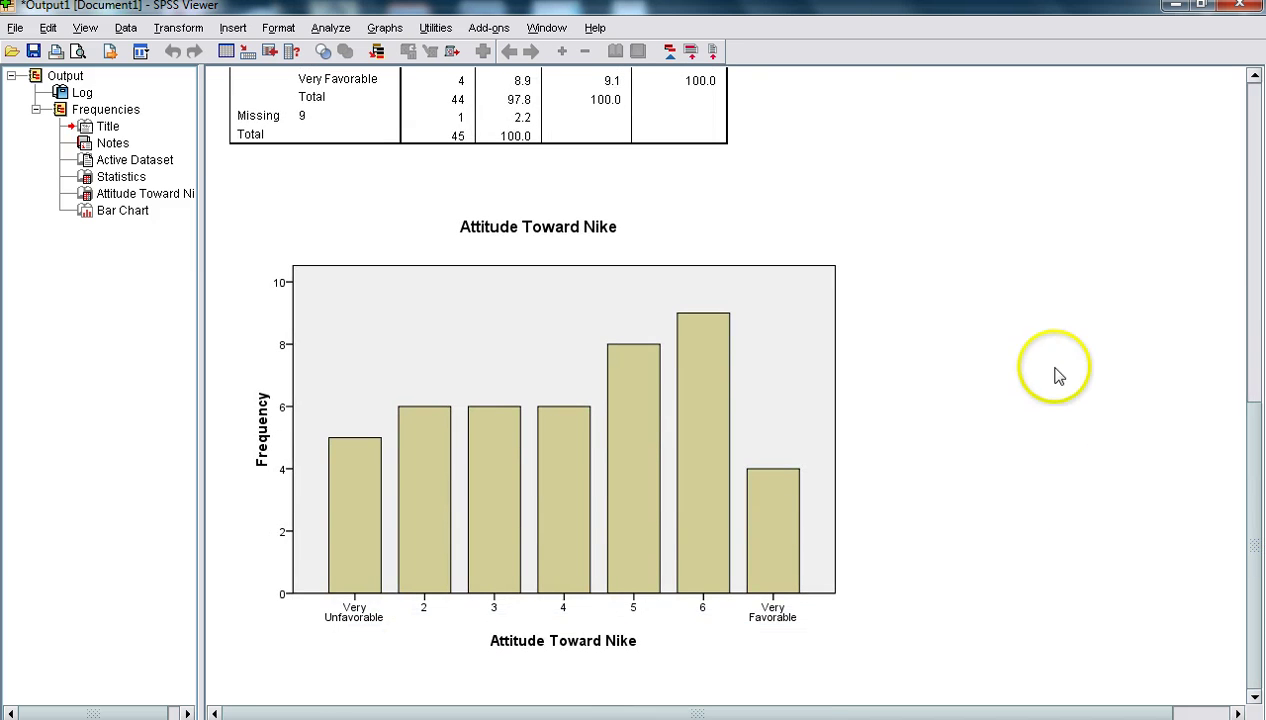
{"action": "right_click", "coordinate": [646, 362]}
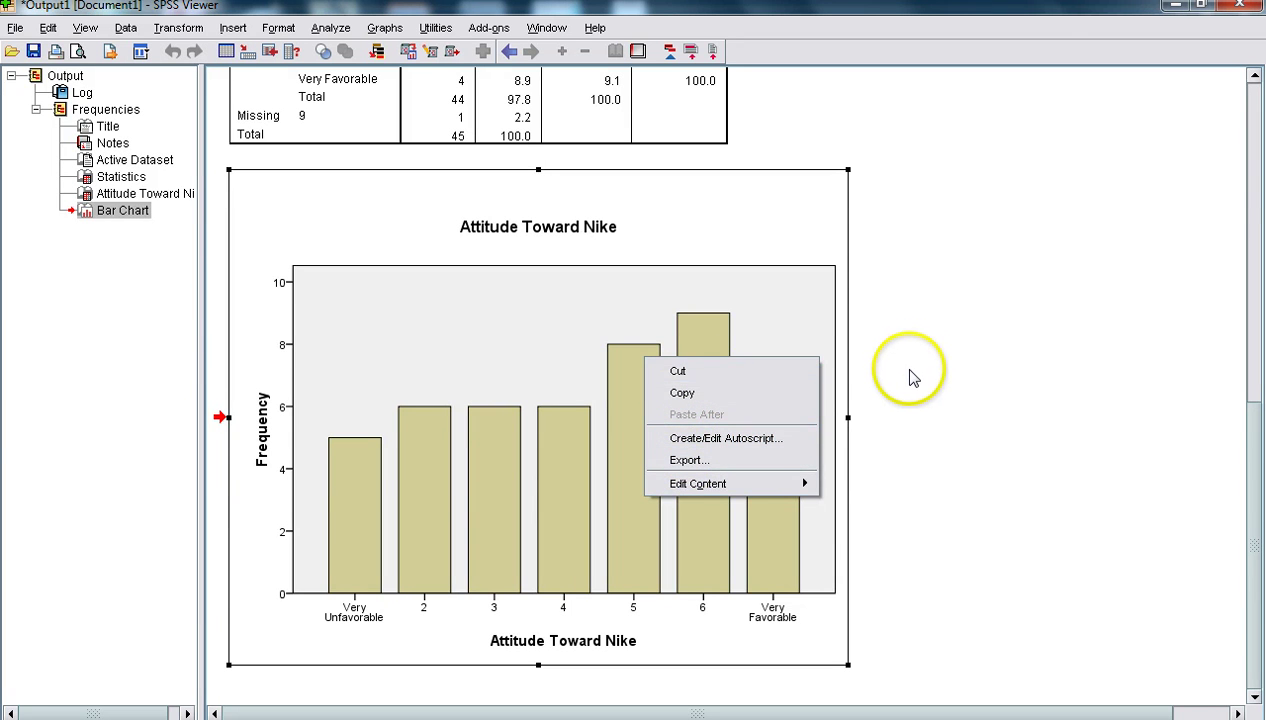
{"action": "left_click", "coordinate": [905, 342]}
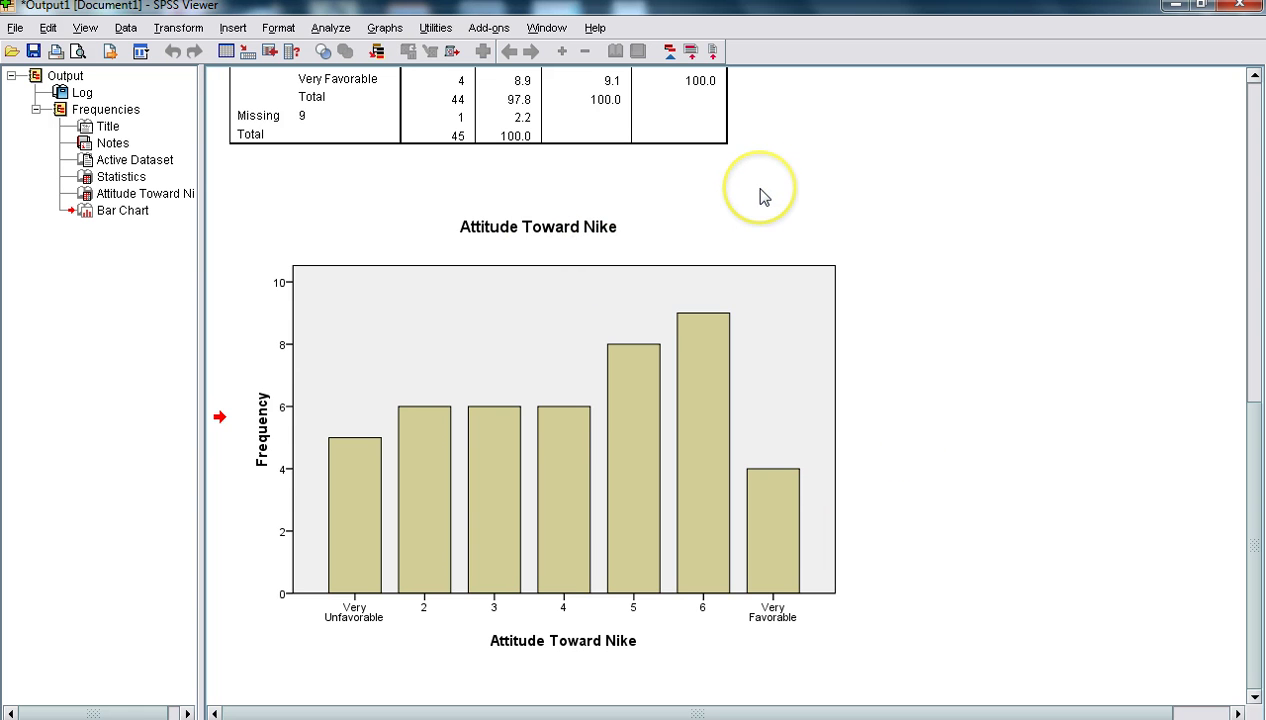
{"action": "left_click", "coordinate": [48, 28]}
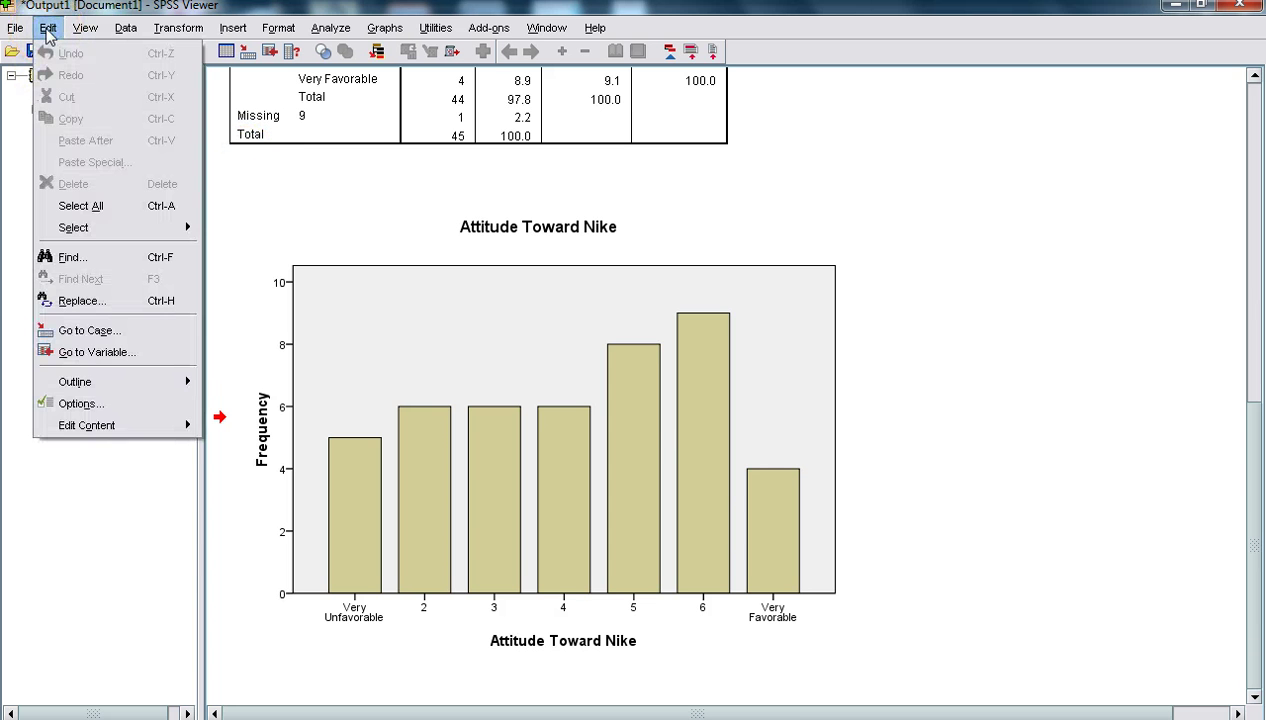
{"action": "left_click", "coordinate": [15, 28]}
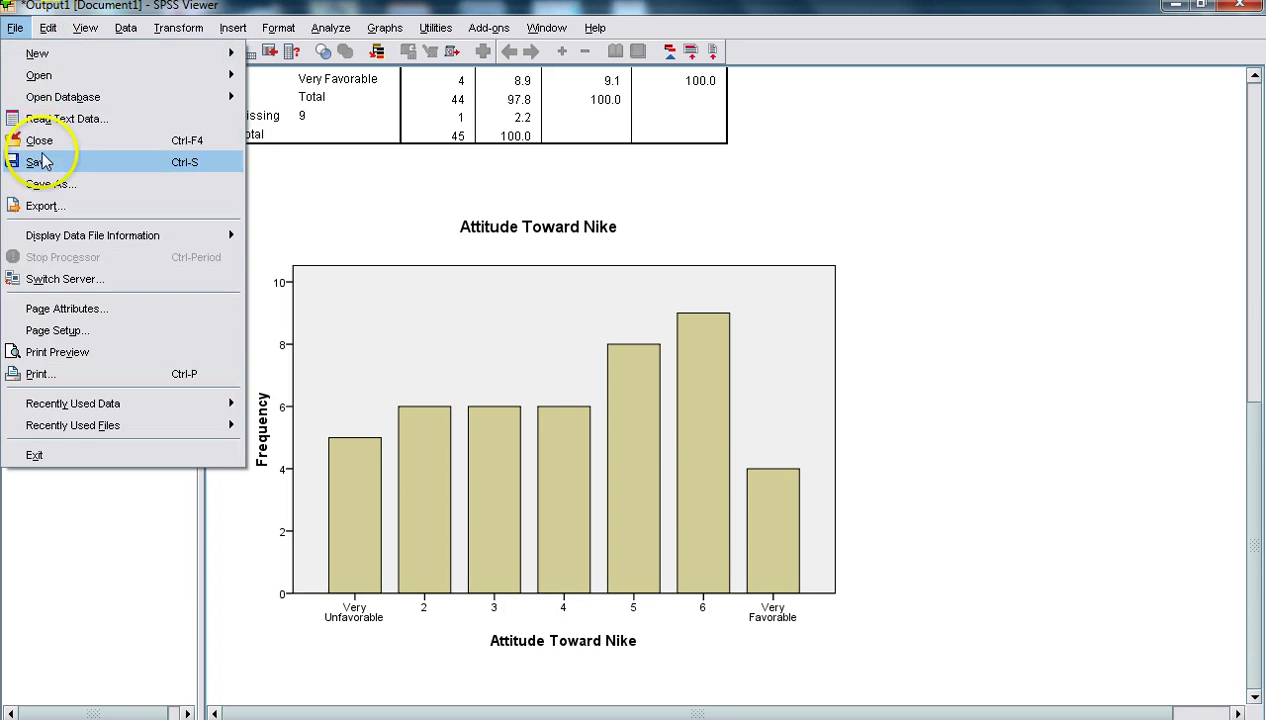
{"action": "left_click", "coordinate": [910, 224]}
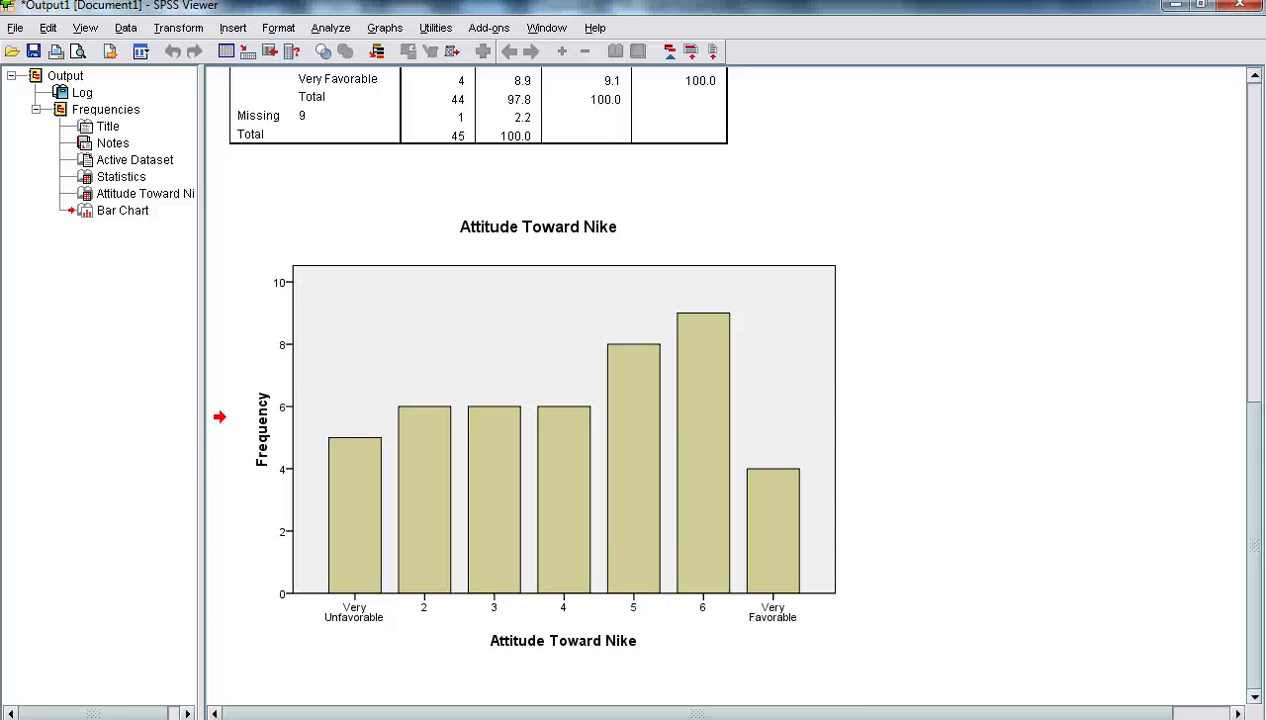
- Glance at slide 60's cross-tabulation steps, then return to textbook page 453, Table 16.5
{"action": "key", "text": "alt+Tab"}
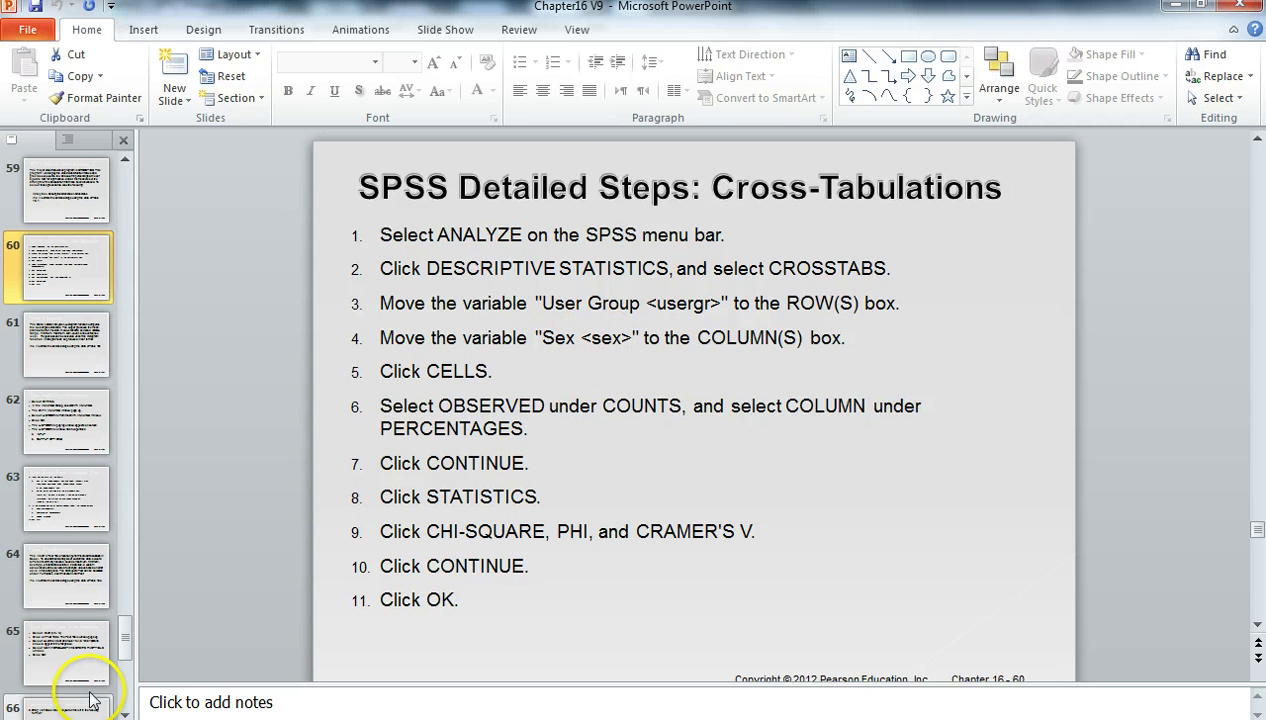
{"action": "key", "text": "alt+Tab"}
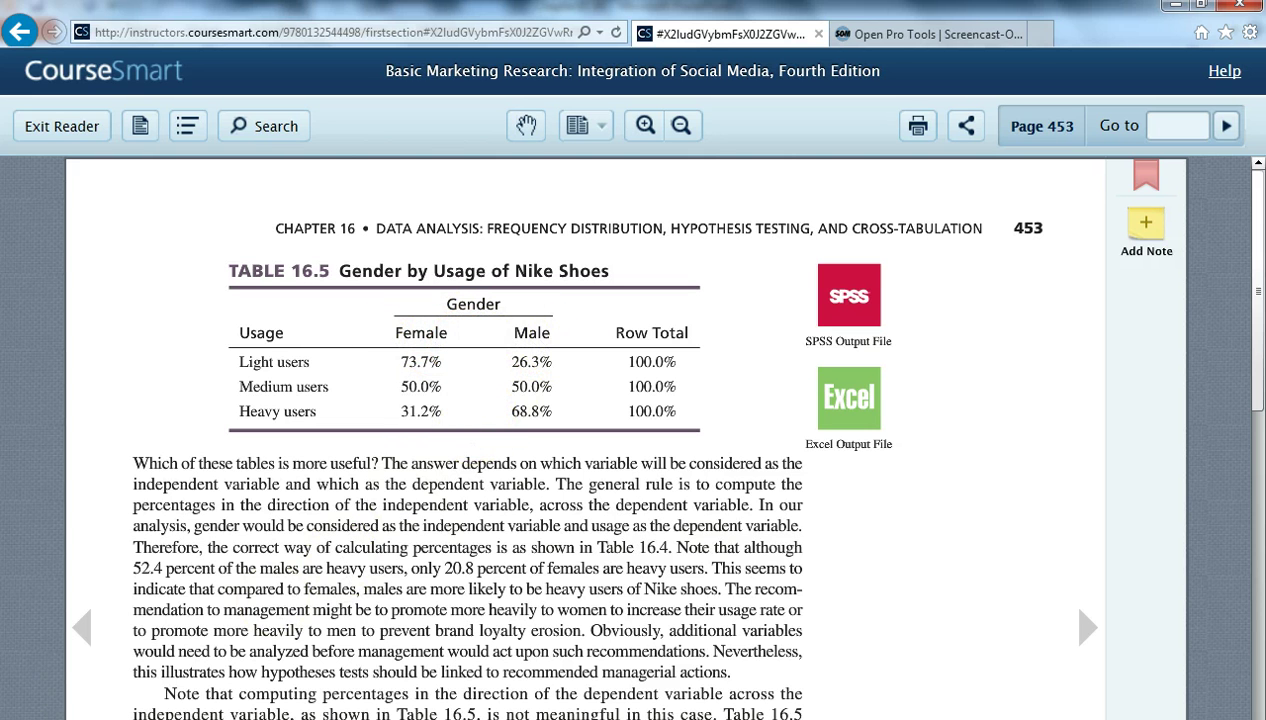
- Return to PowerPoint slide 60 to review the usergr-by-sex crosstab setup with chi-square and Cramer's V
{"action": "key", "text": "alt+Tab"}
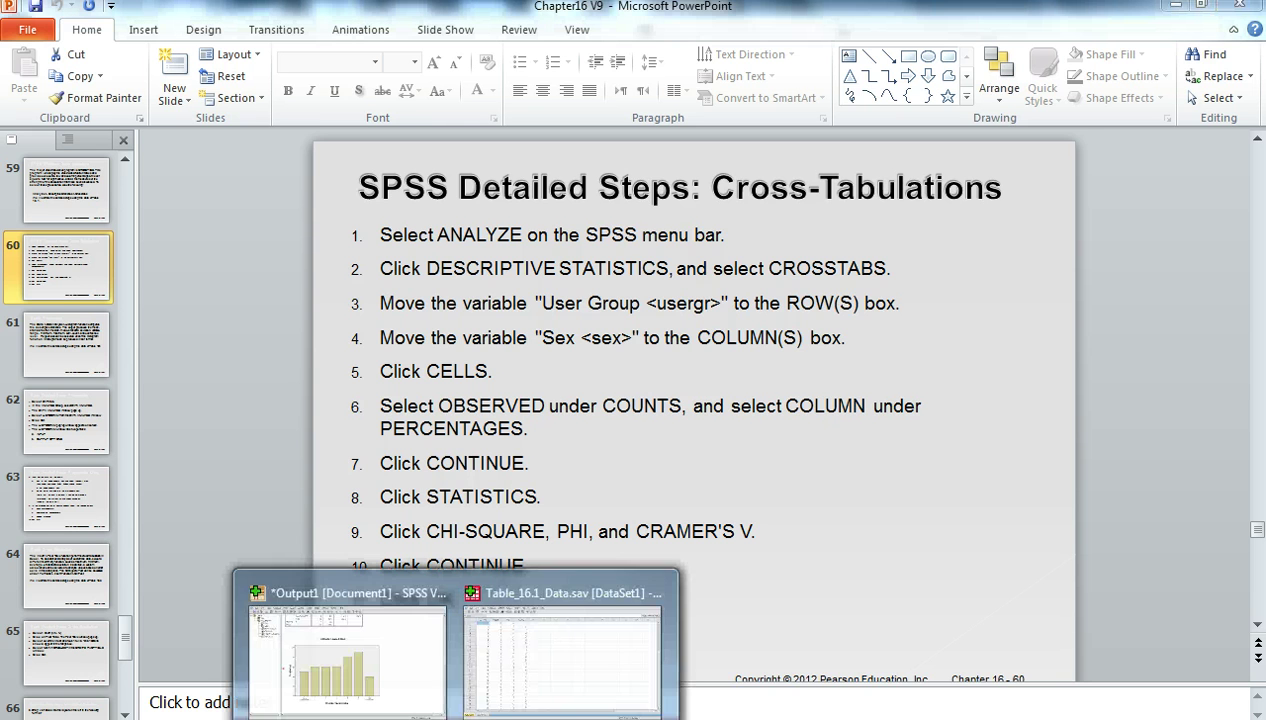
- In Table_16.1_Data, open Crosstabs with User Group (usergr) as row and Sex (sex) as column
{"action": "left_click", "coordinate": [556, 643]}
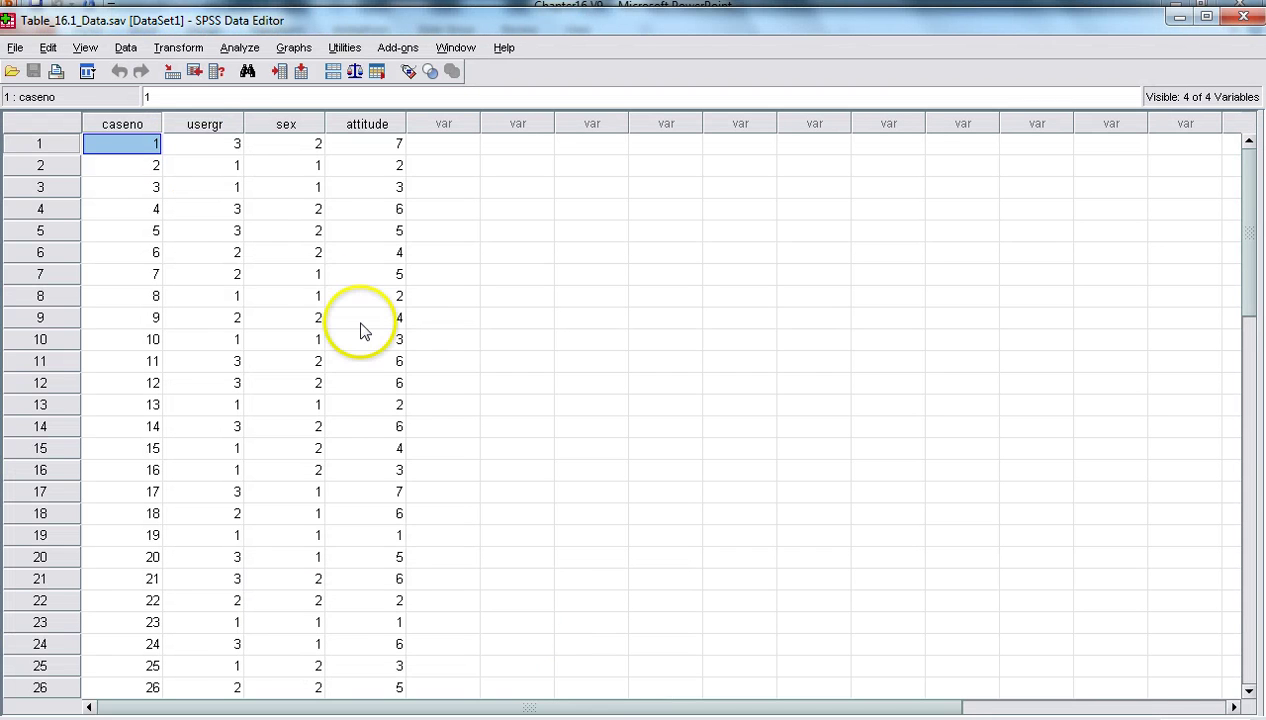
{"action": "left_click", "coordinate": [240, 48]}
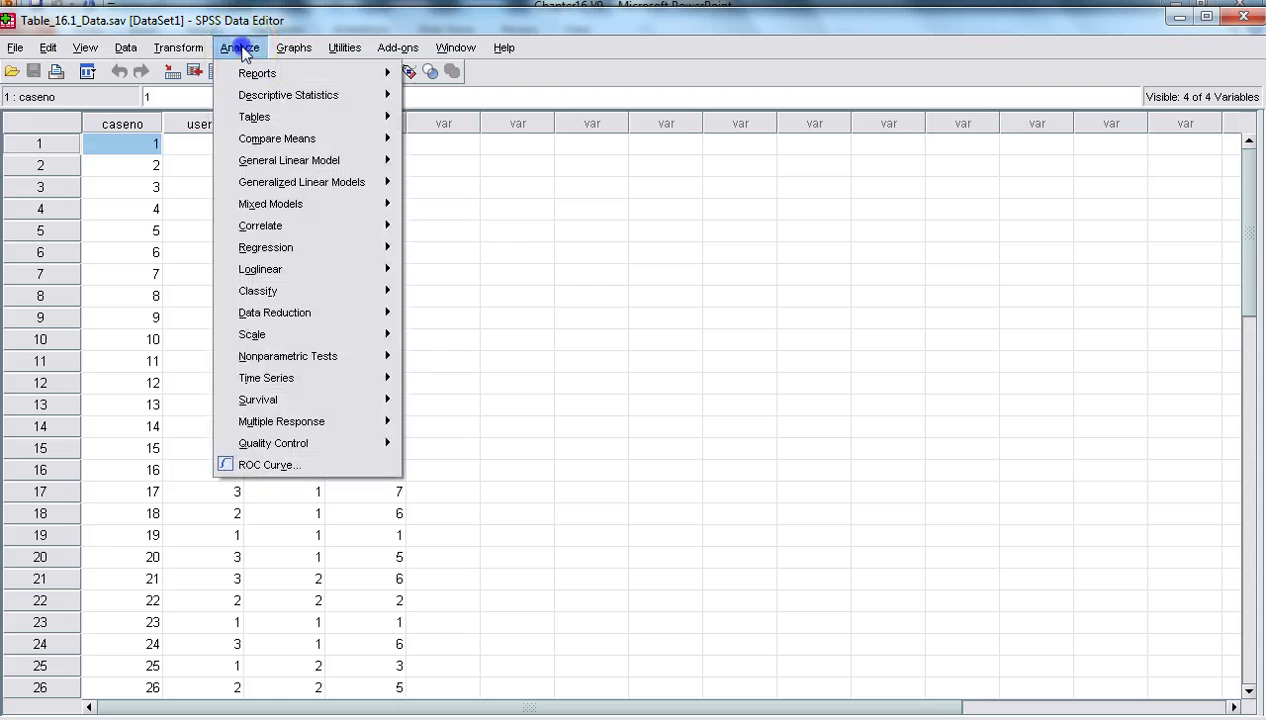
{"action": "mouse_move", "coordinate": [290, 95]}
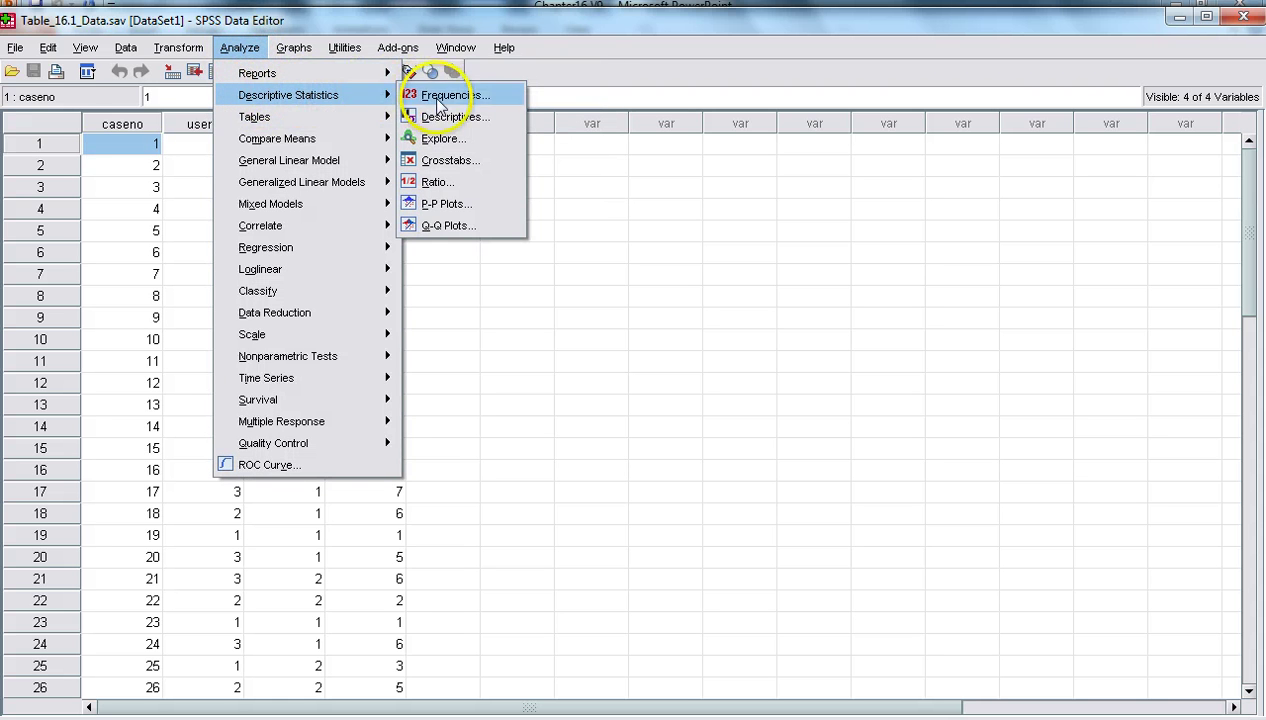
{"action": "left_click", "coordinate": [447, 163]}
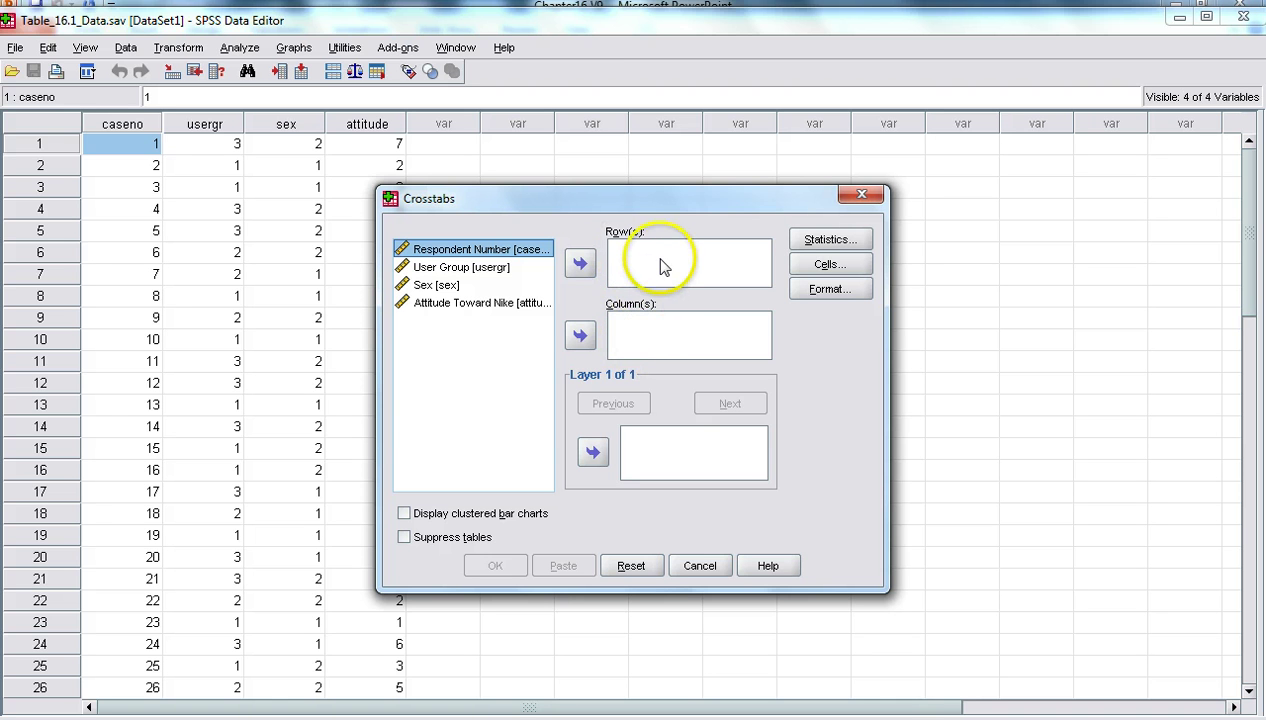
{"action": "left_click", "coordinate": [478, 271]}
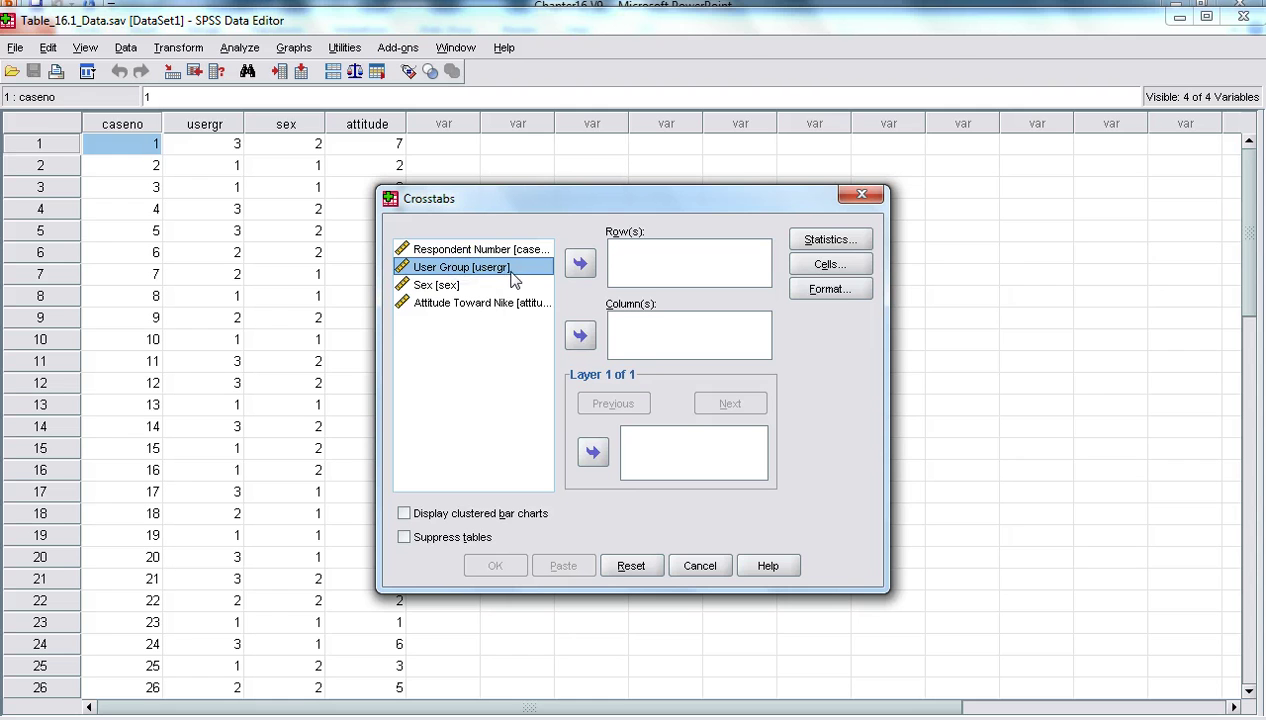
{"action": "left_click", "coordinate": [580, 263]}
{"action": "left_click", "coordinate": [445, 272]}
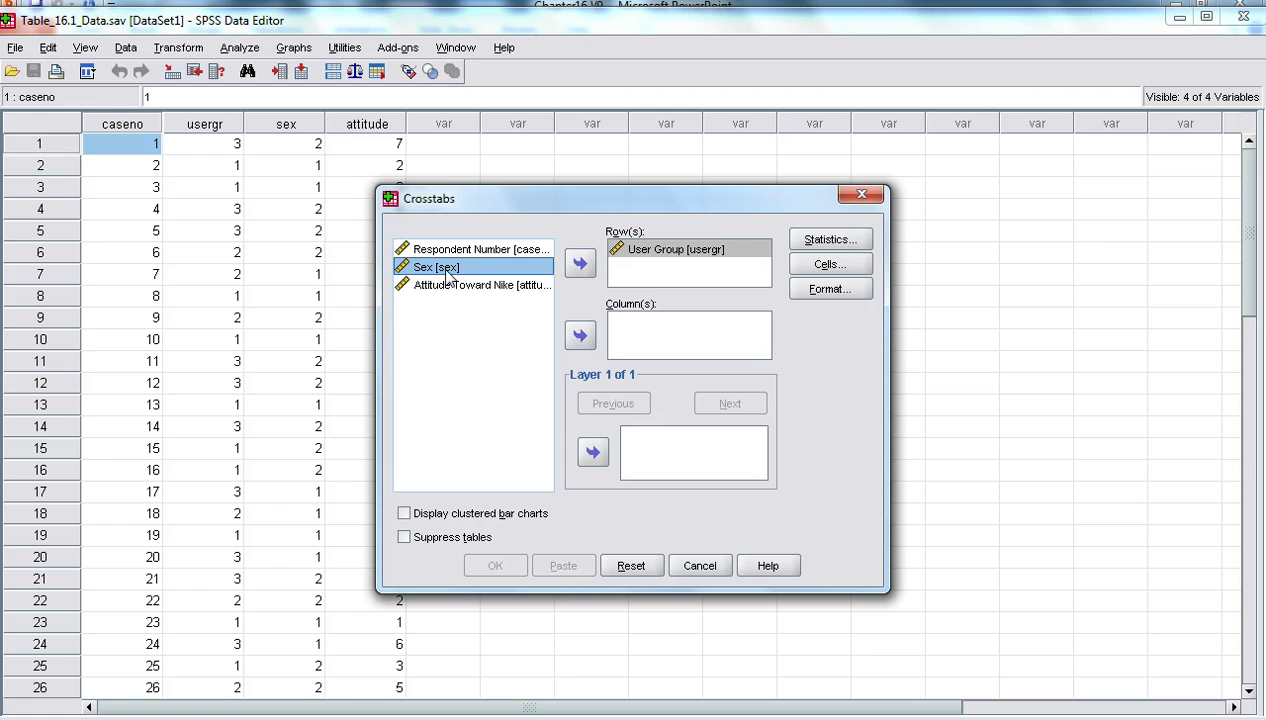
{"action": "left_click", "coordinate": [580, 335]}
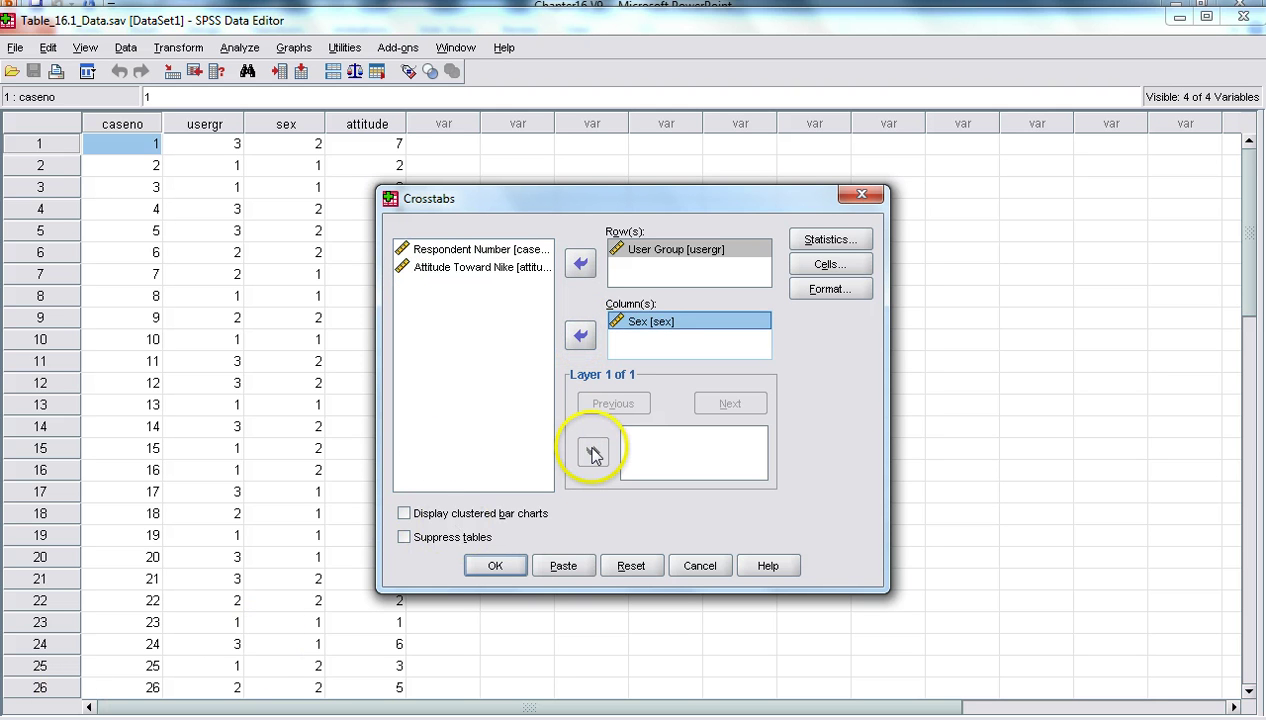
- Set the crosstab cells to show Observed counts plus Column percentages
{"action": "left_click", "coordinate": [830, 265]}
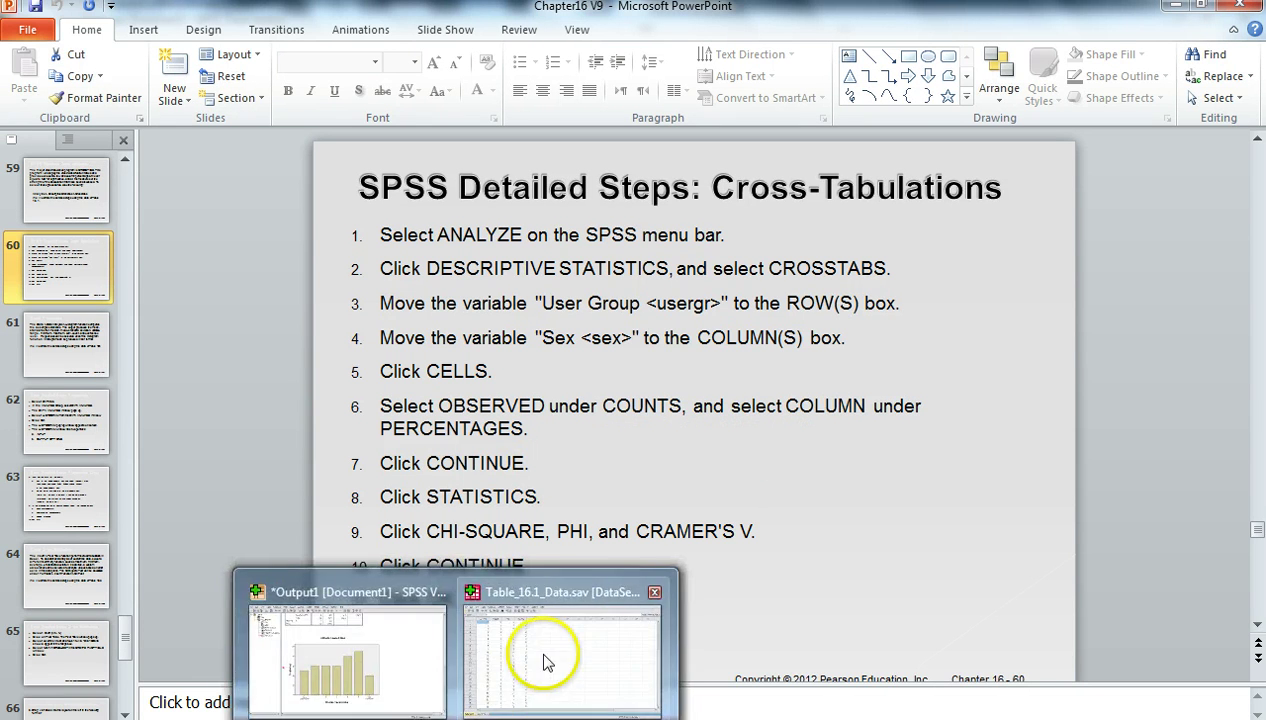
{"action": "left_click", "coordinate": [546, 650]}
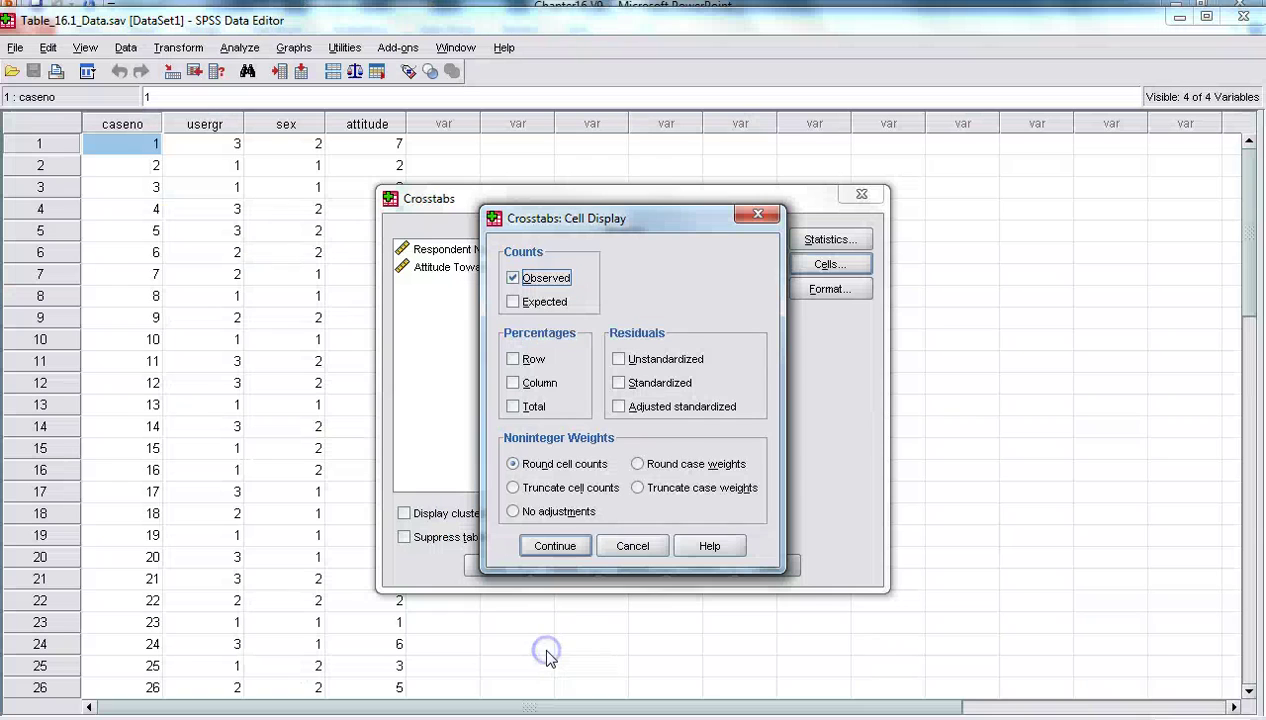
{"action": "left_click", "coordinate": [513, 384]}
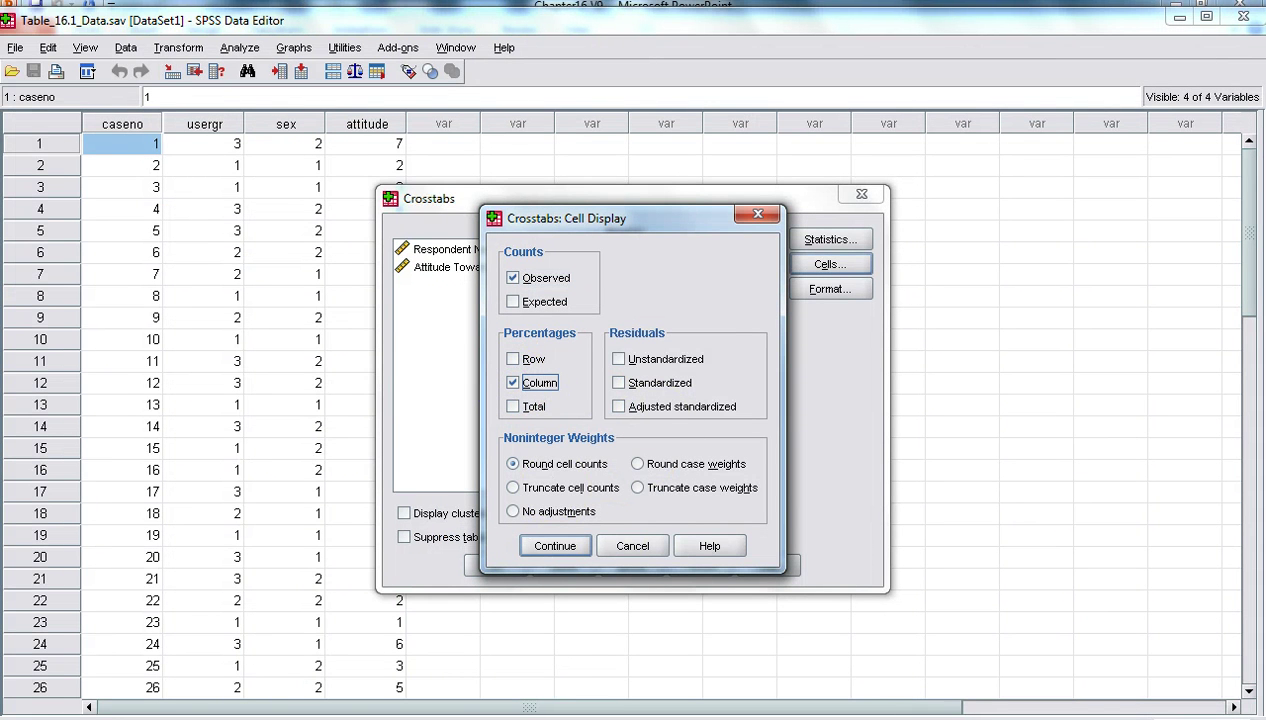
{"action": "key", "text": "alt+Tab"}
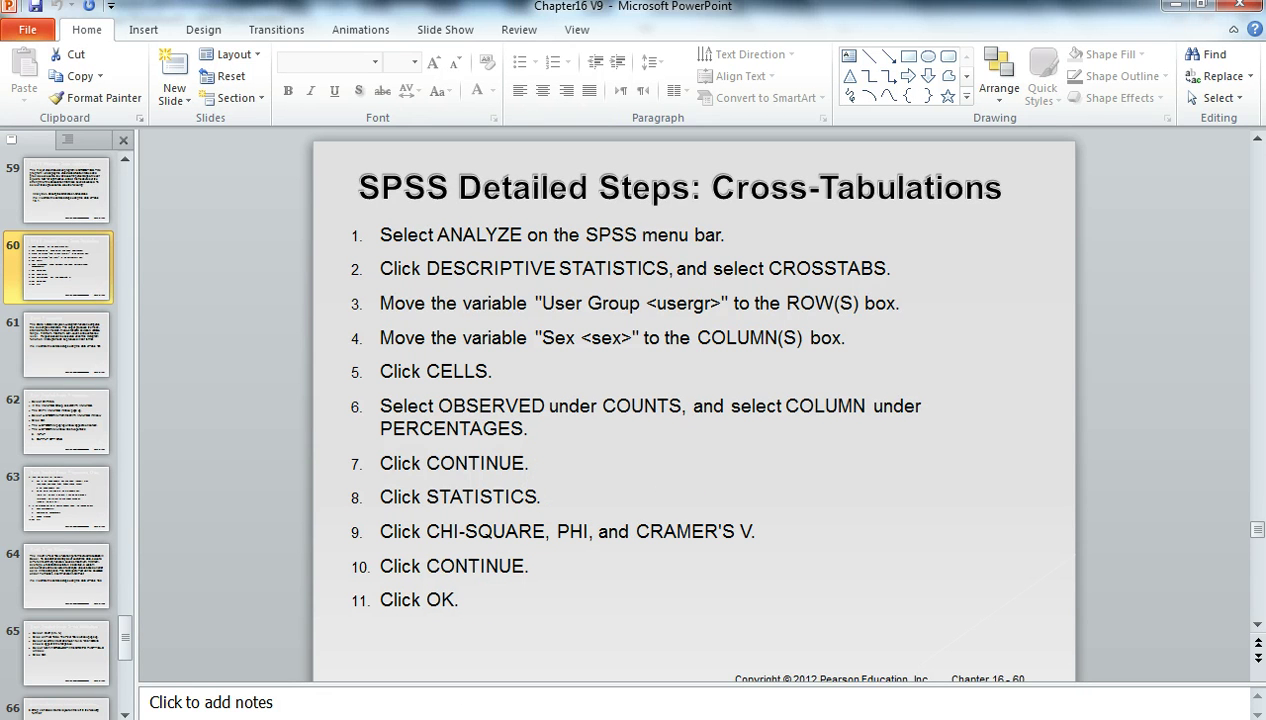
{"action": "left_click", "coordinate": [572, 640]}
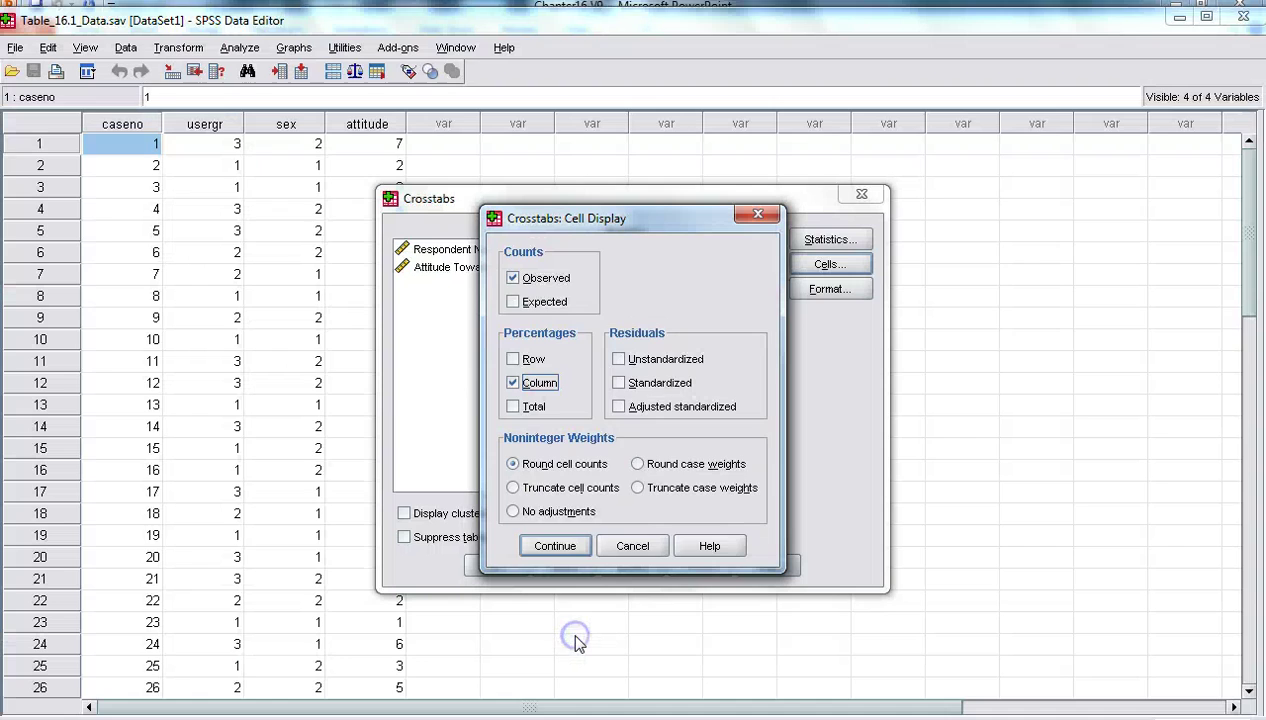
- Add Chi-square and Phi and Cramer's V statistics, then run the User Group by Sex crosstab
{"action": "left_click", "coordinate": [556, 546]}
{"action": "left_click", "coordinate": [838, 241]}
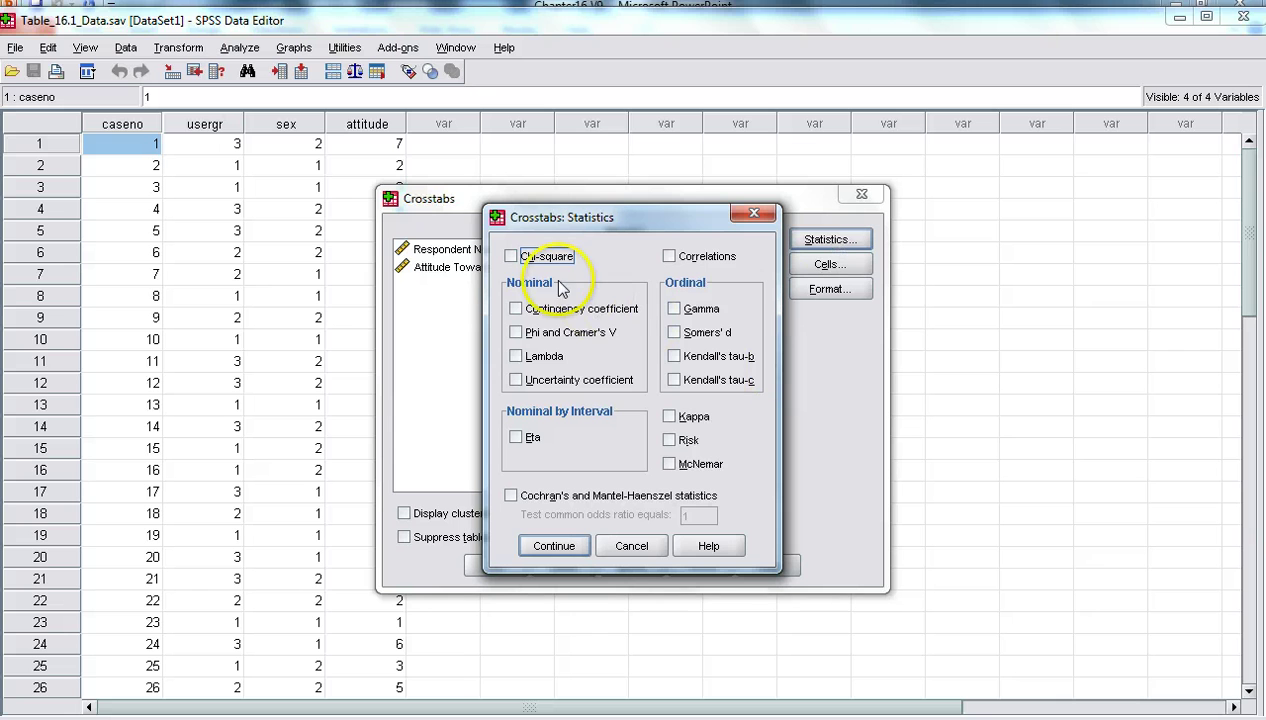
{"action": "left_click", "coordinate": [512, 257]}
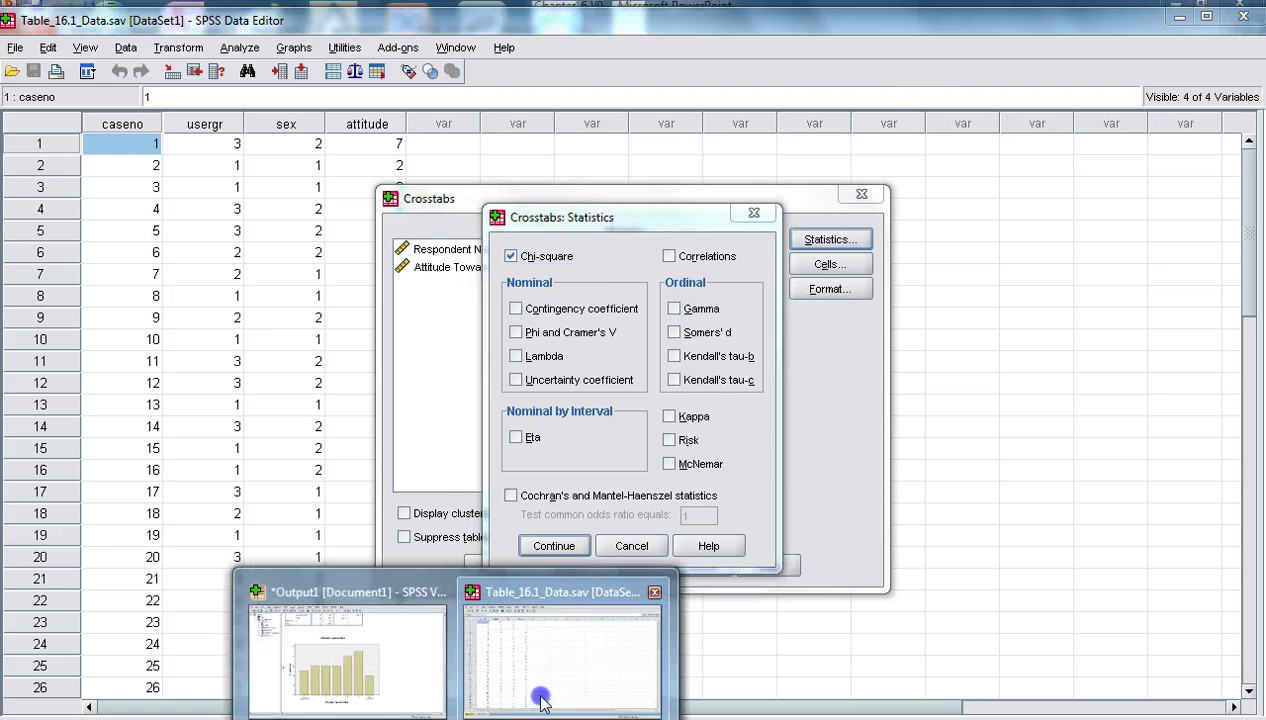
{"action": "left_click", "coordinate": [526, 700]}
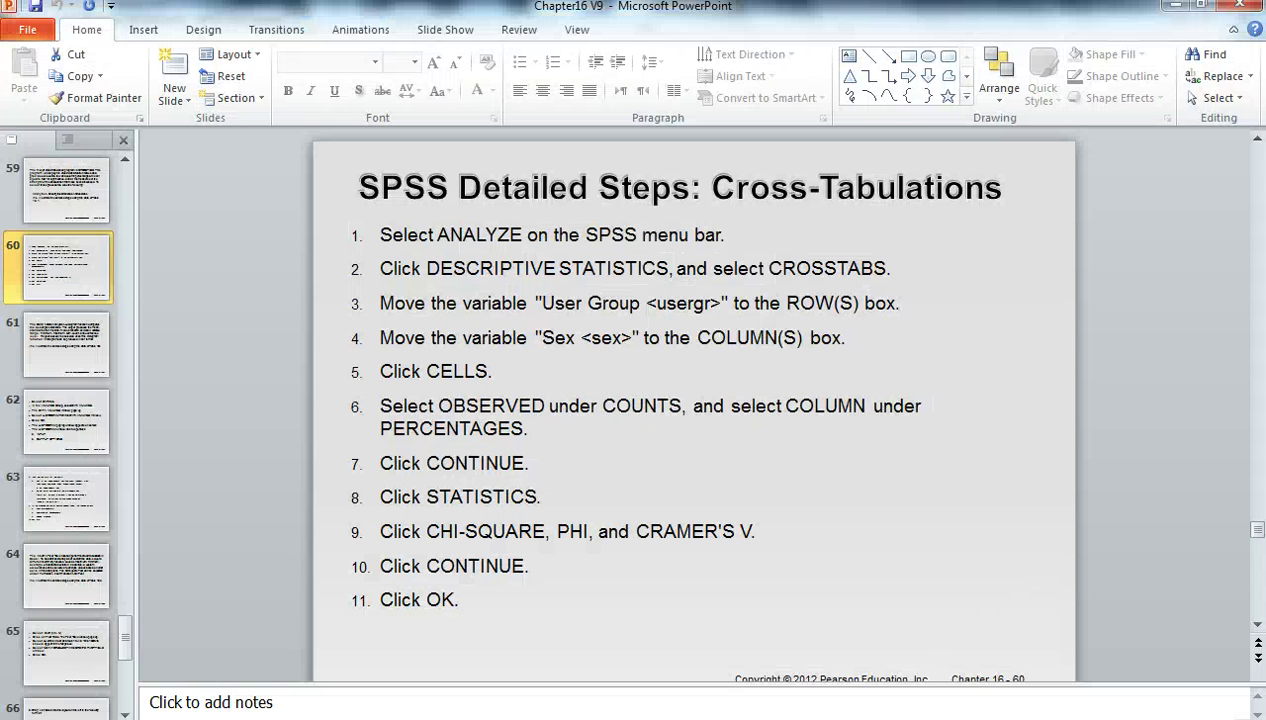
{"action": "mouse_move", "coordinate": [455, 716]}
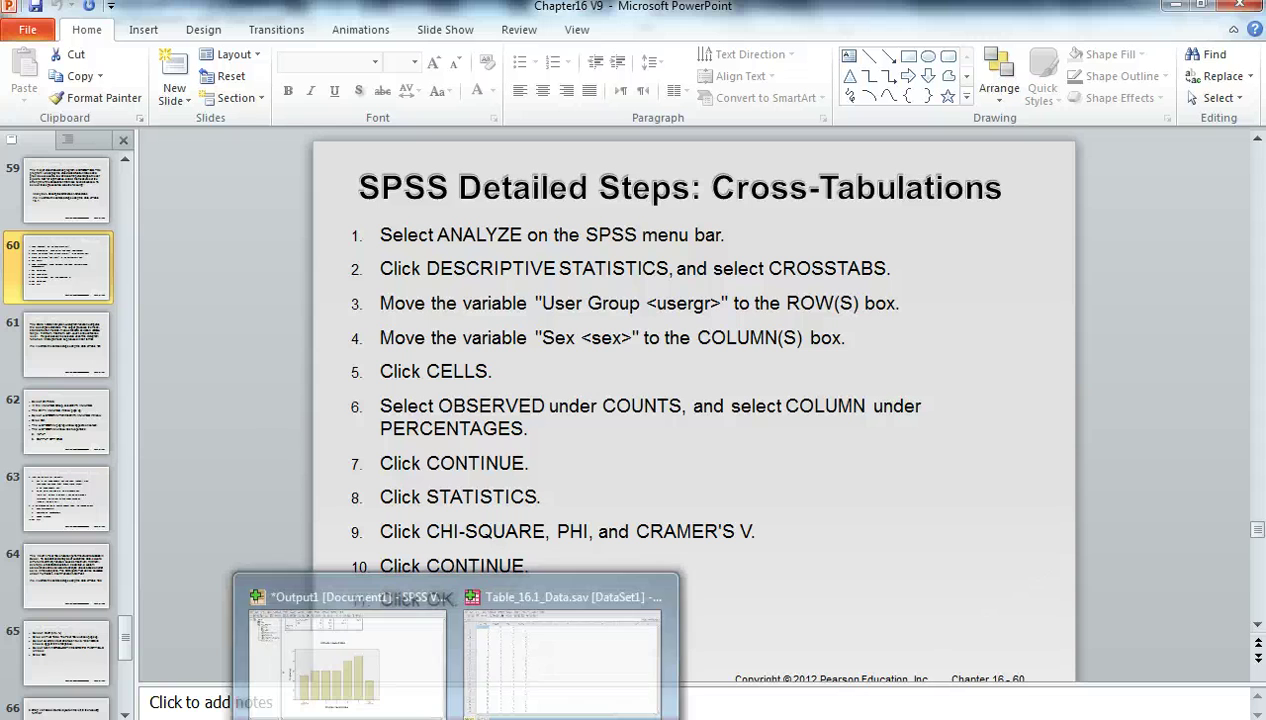
{"action": "left_click", "coordinate": [551, 658]}
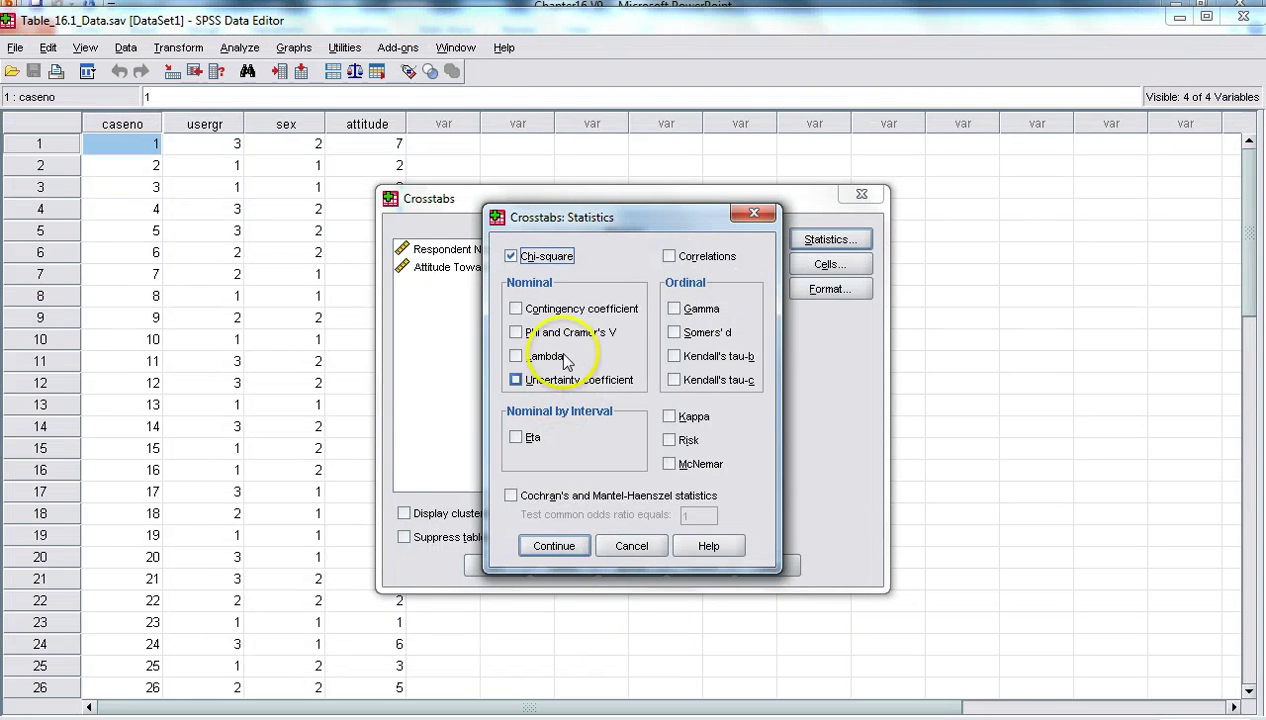
{"action": "left_click", "coordinate": [516, 333]}
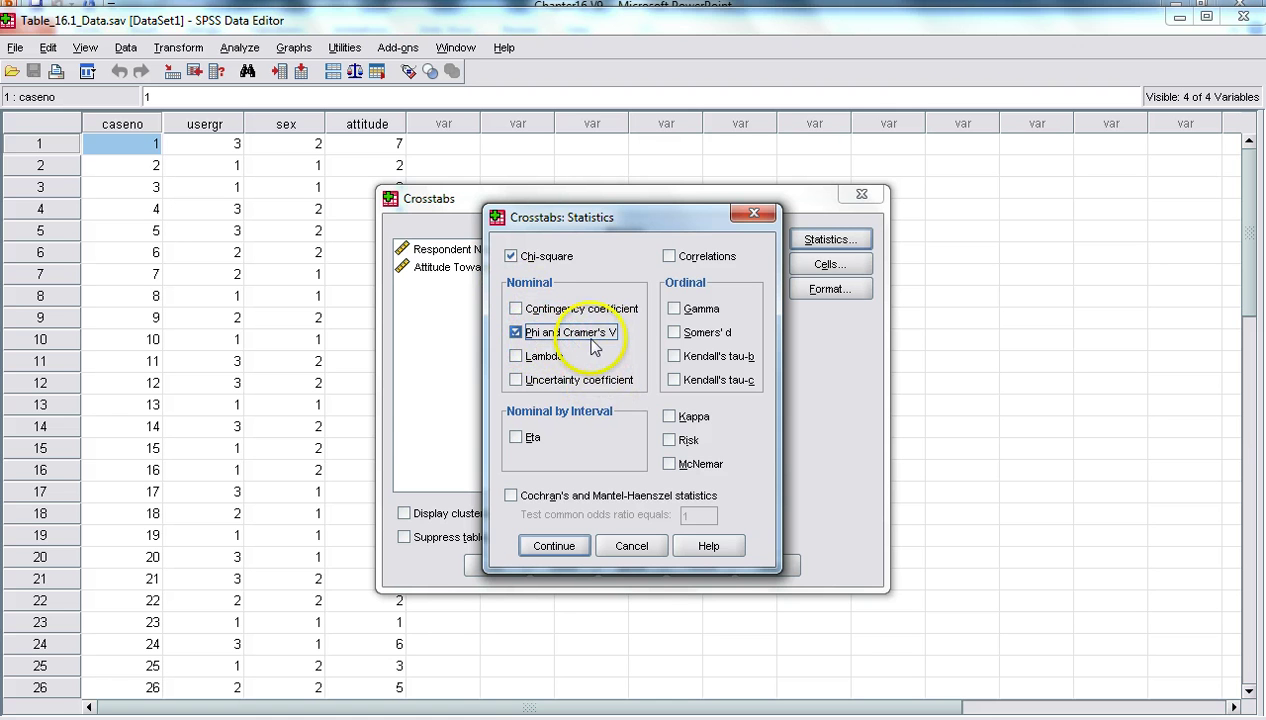
{"action": "left_click", "coordinate": [555, 545]}
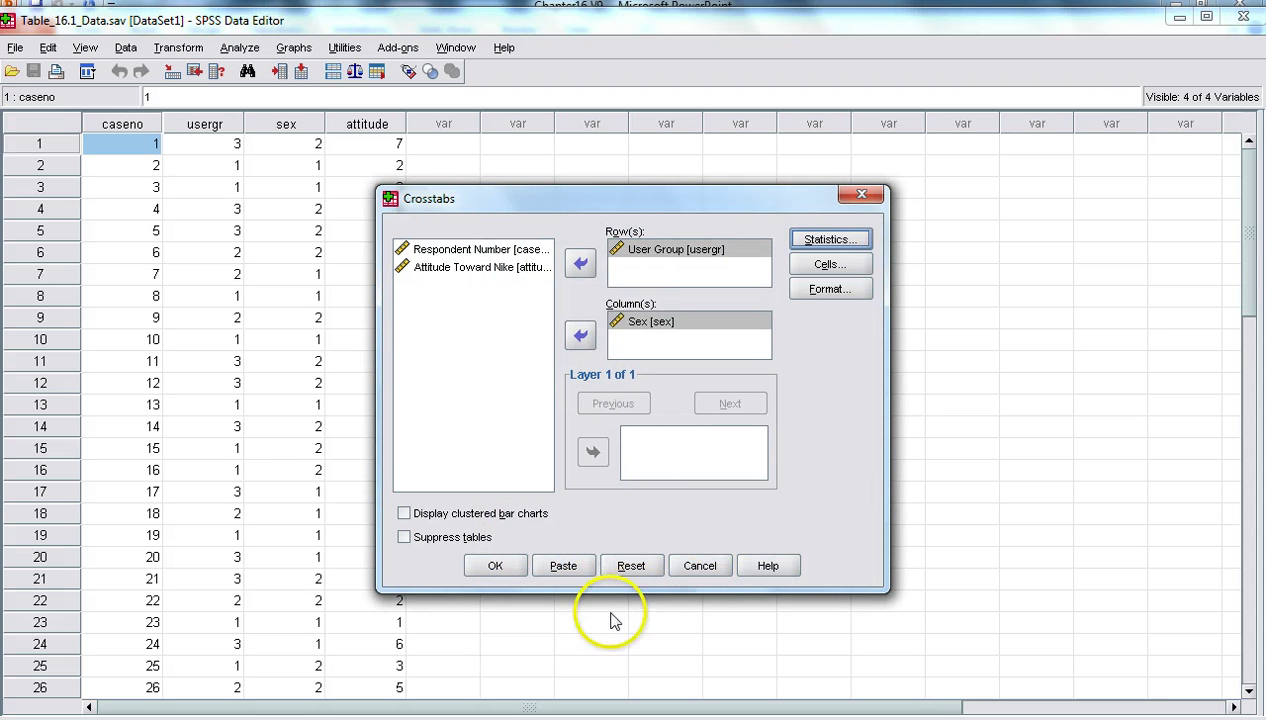
{"action": "left_click", "coordinate": [498, 566]}
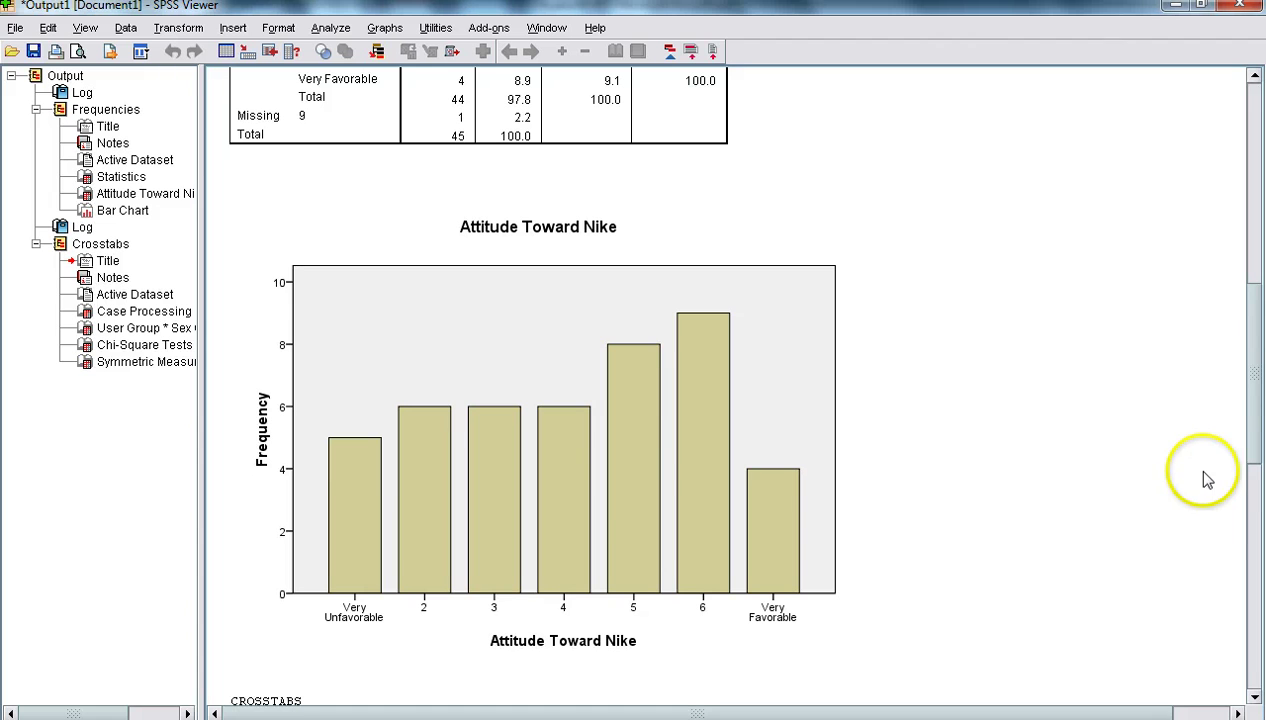
- Scroll to the crosstab results: Pearson Chi-Square 6.341 (p = .042), Phi and Cramer's V .375
{"action": "left_click_drag", "start_coordinate": [1257, 437], "coordinate": [1260, 655]}
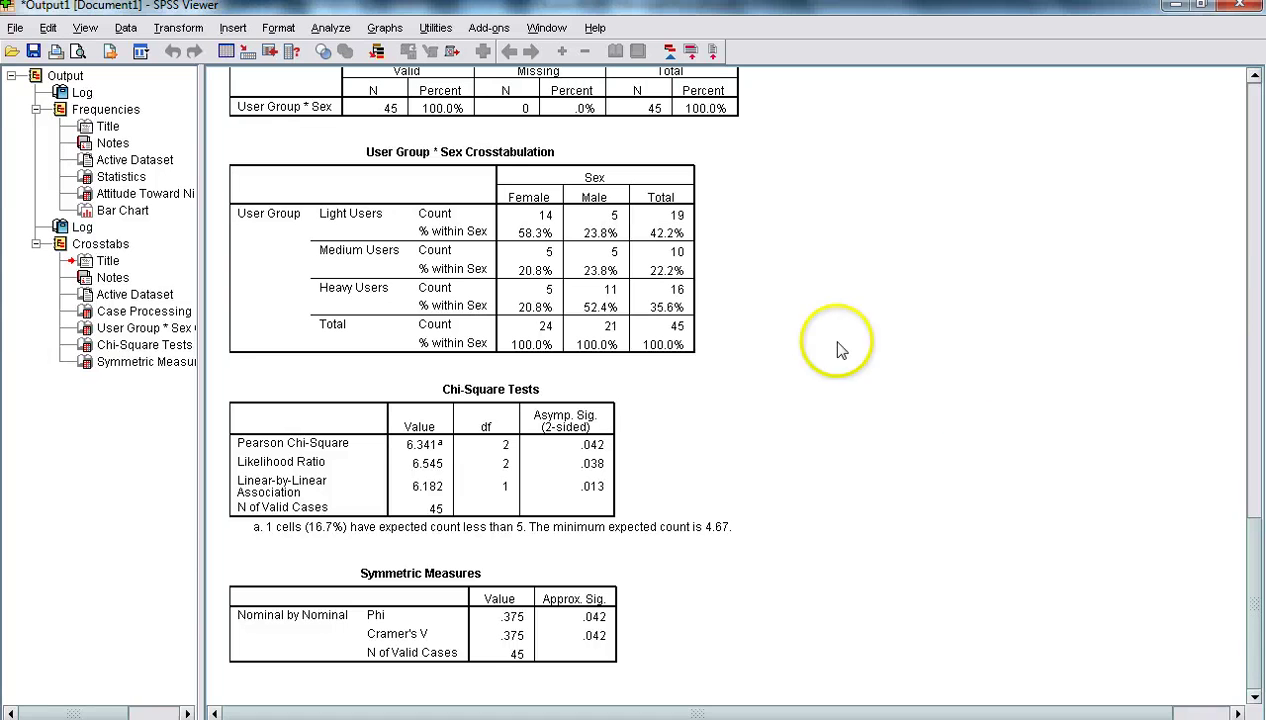